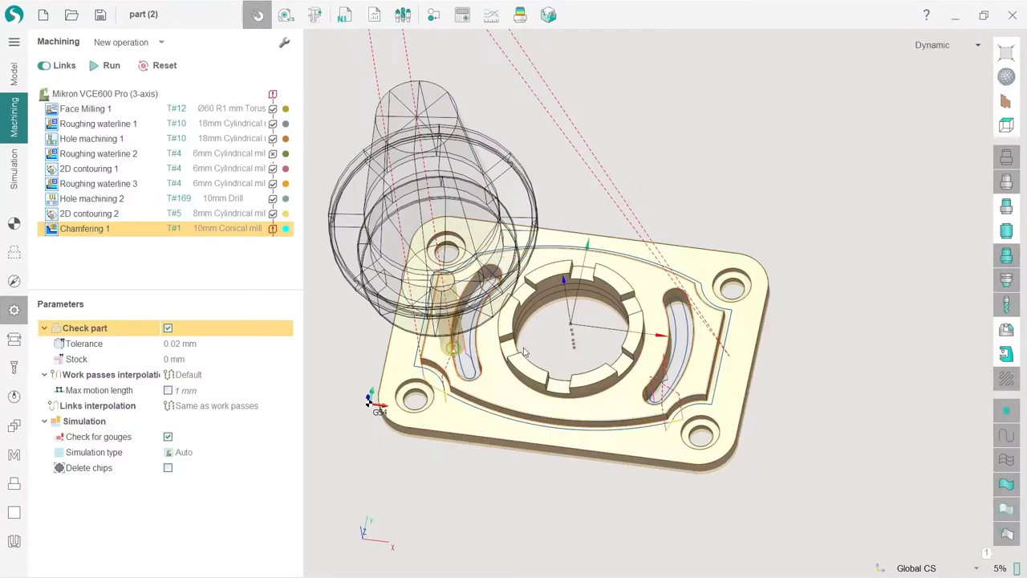
Create a text object reading "SprutCAM X" in the part model.
middle_click_drag(526, 353, 539, 359)
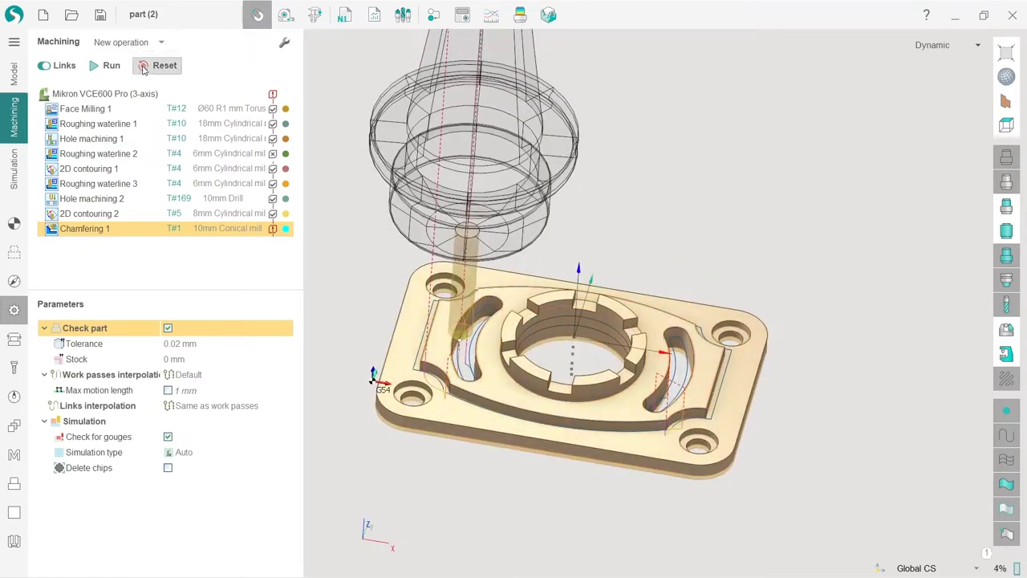
left_click(14, 74)
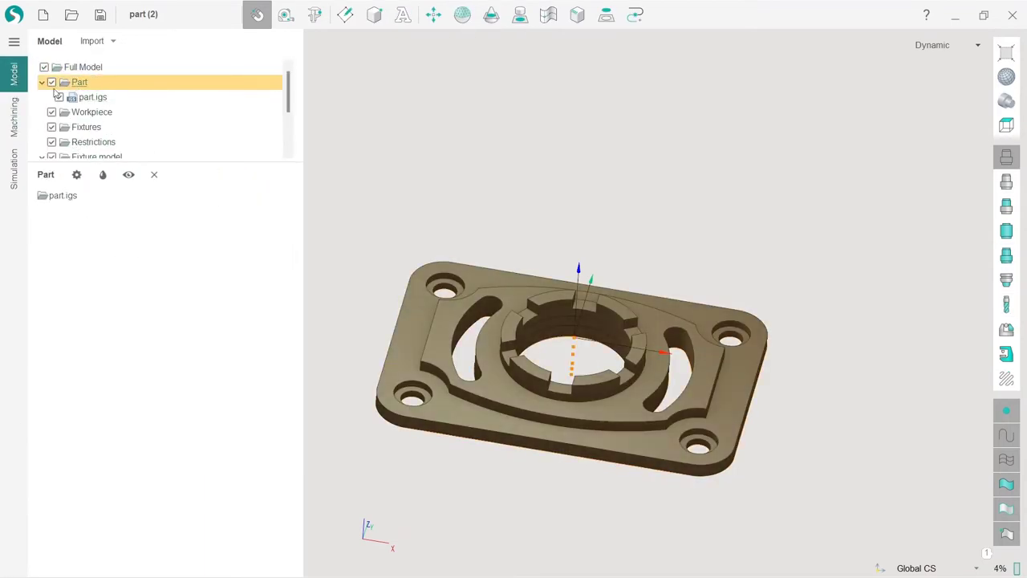
left_click(403, 14)
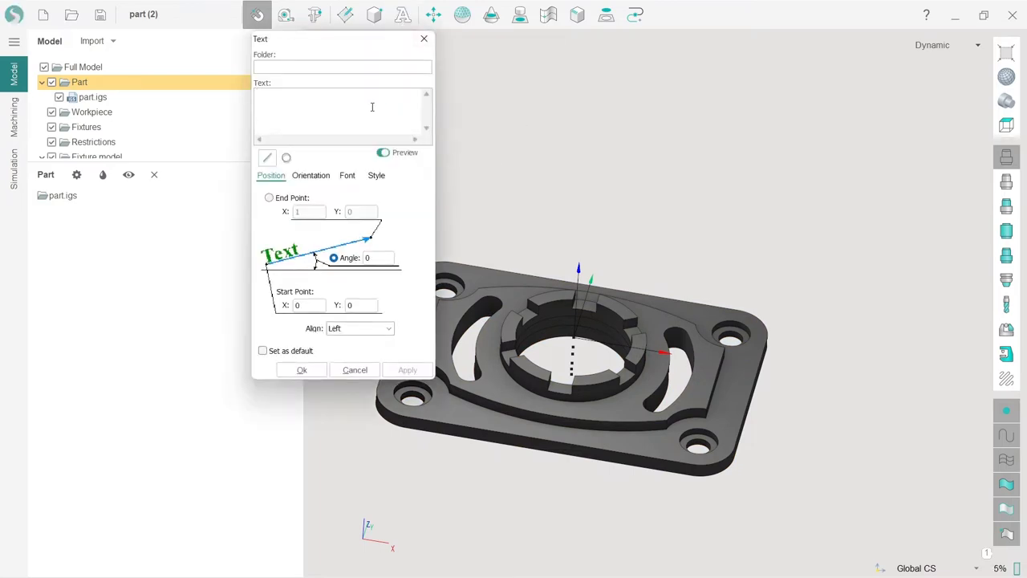
type("SprutCAM X")
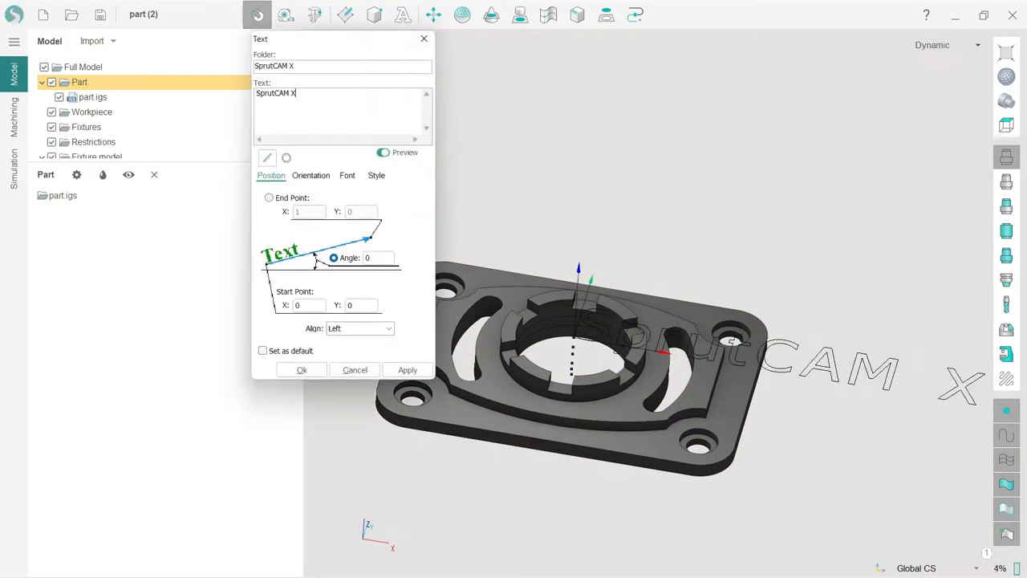
Set the text's start point to X 55 and Y -12.
scroll(658, 346, "down", 3)
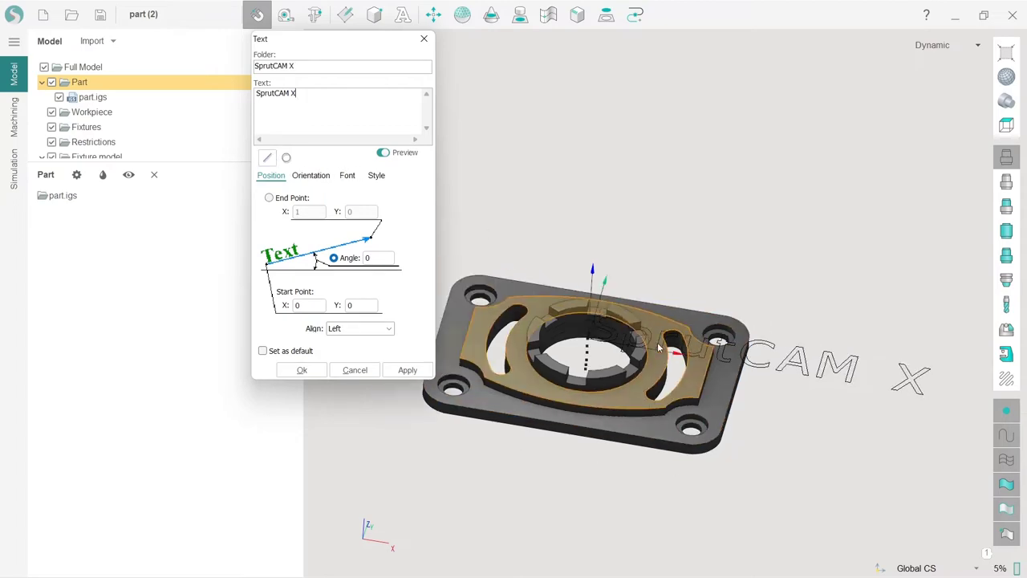
scroll(687, 369, "up", 2)
right_click_drag(688, 369, 645, 423)
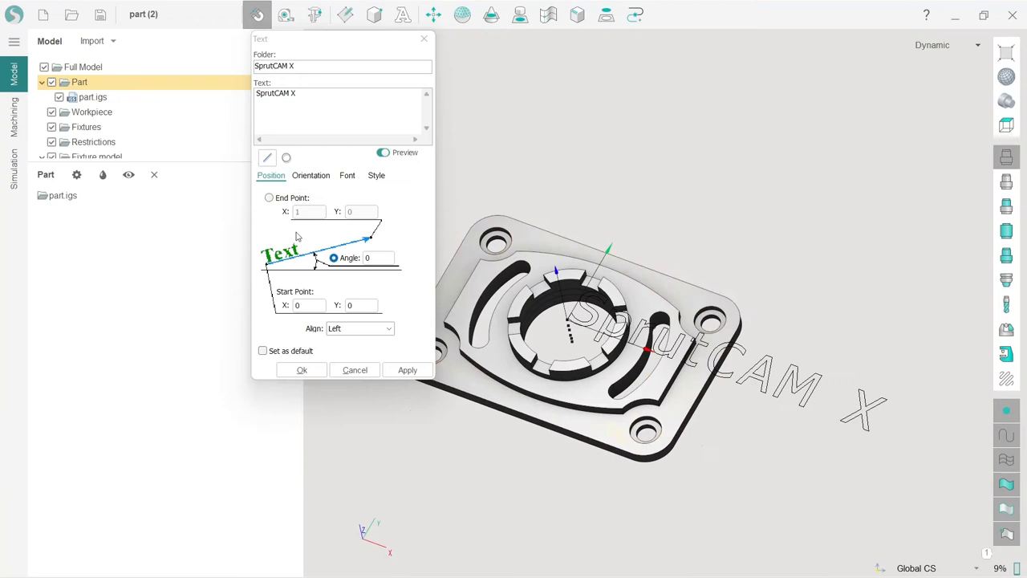
left_click(308, 304)
scroll(308, 303, "up", 20)
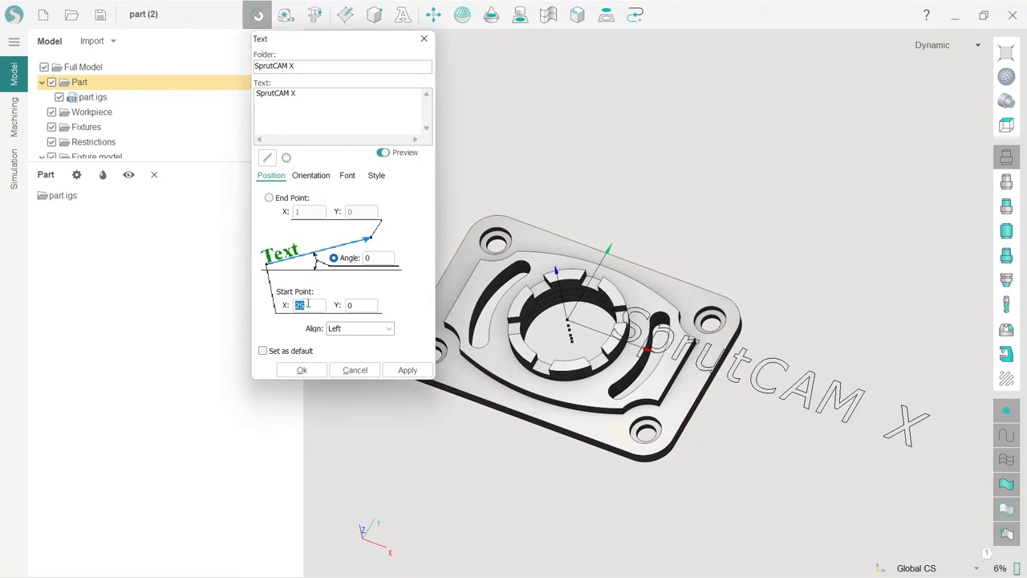
scroll(307, 303, "up", 6)
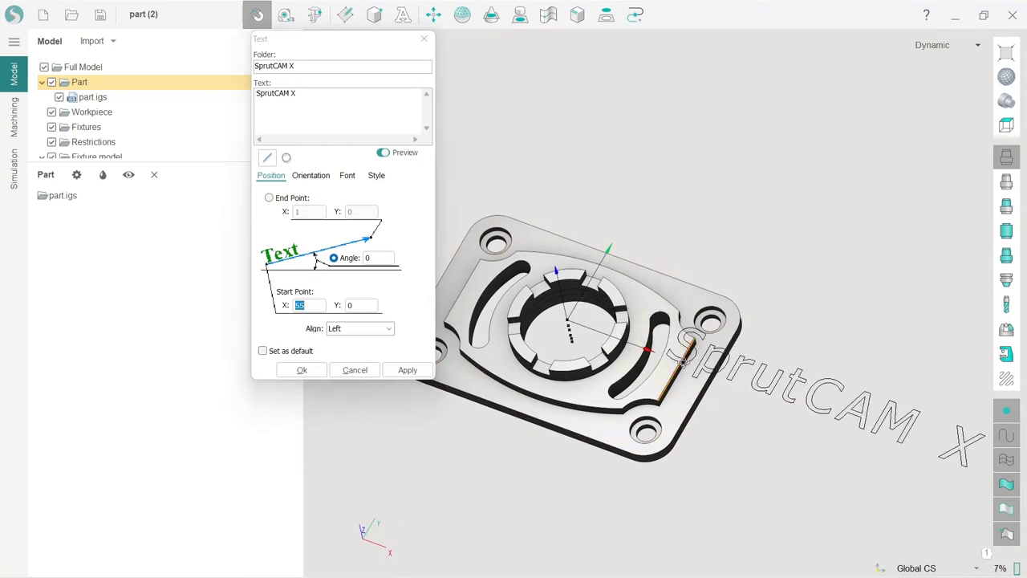
right_click_drag(683, 362, 662, 408)
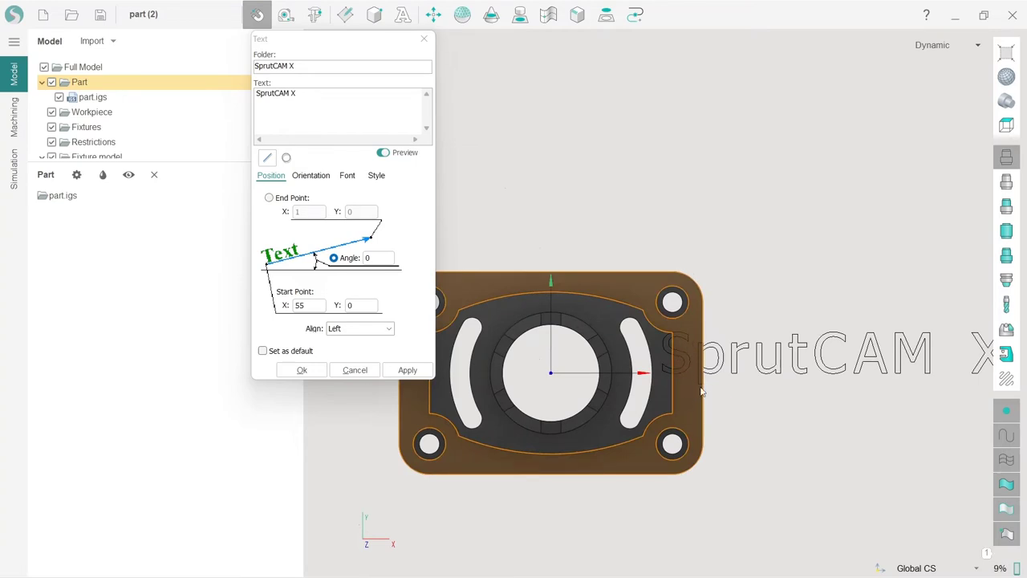
left_click(366, 304)
scroll(368, 305, "up", 2)
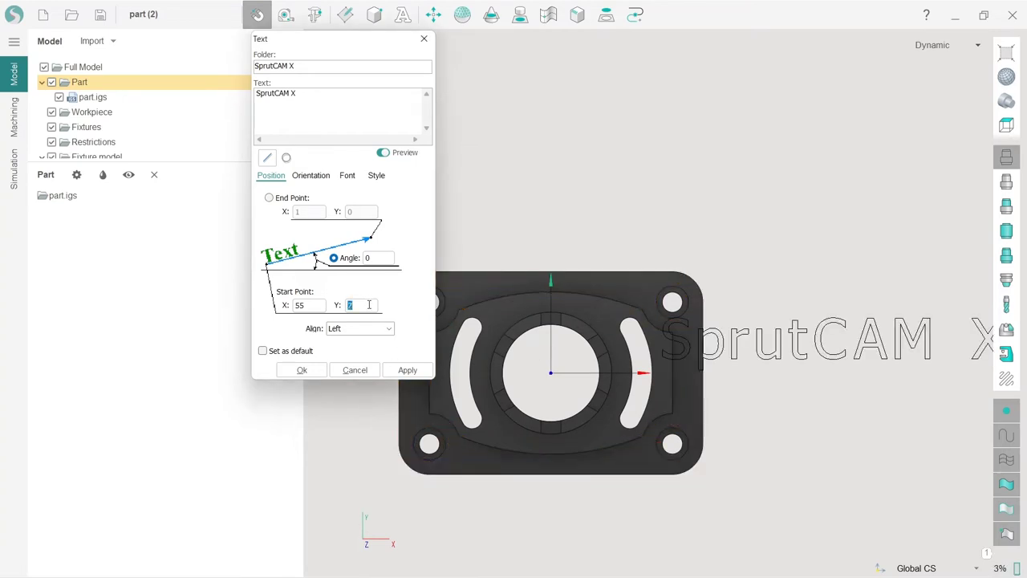
scroll(369, 305, "down", 14)
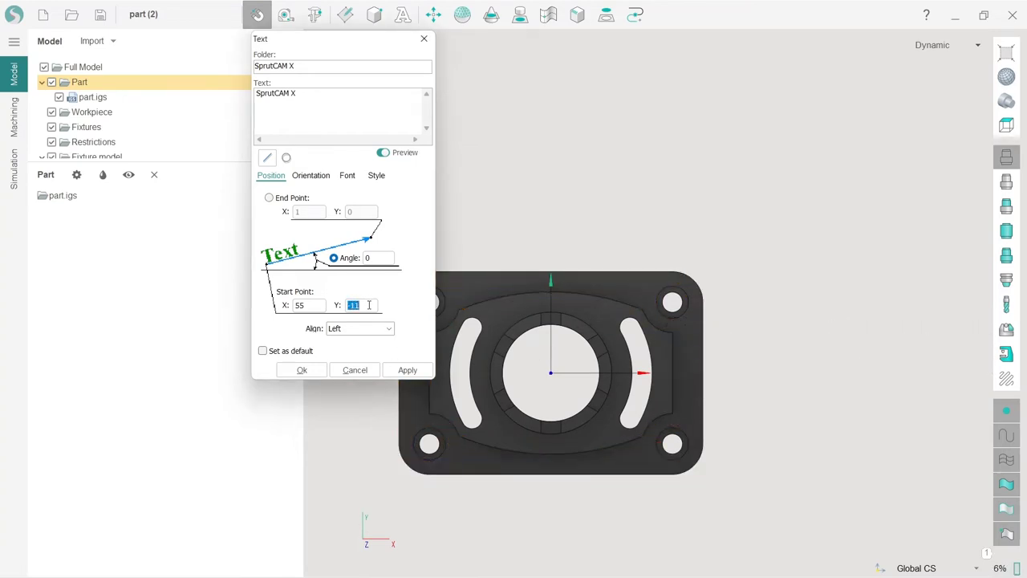
Rotate the text to a 90-degree angle and set its start point Y to -28.
left_click(380, 259)
scroll(380, 258, "up", 6)
type("90")
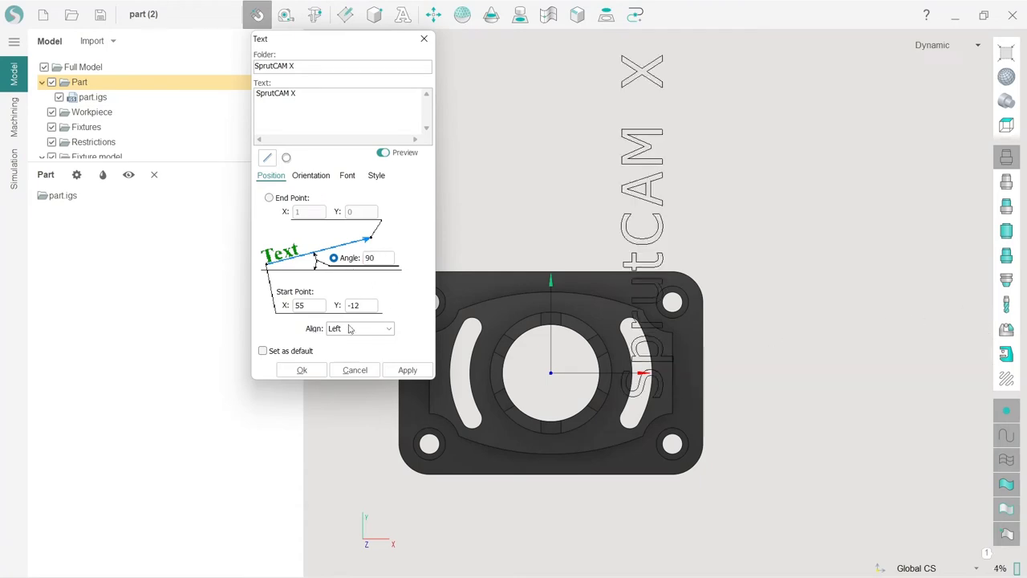
scroll(362, 307, "down", 16)
Set the text's font height to 8 and its character spacing step to 1.
left_click(346, 175)
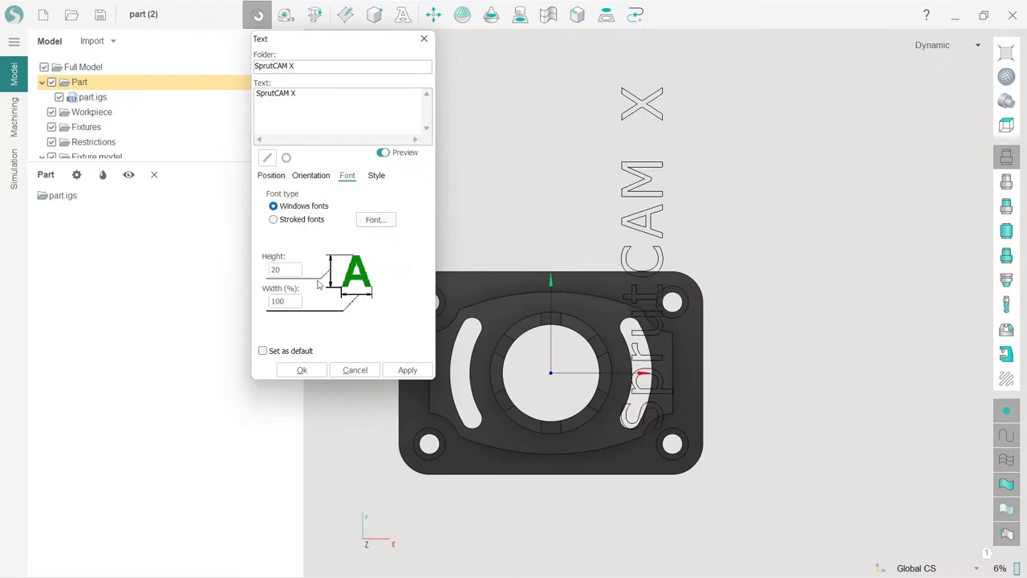
scroll(284, 270, "down", 13)
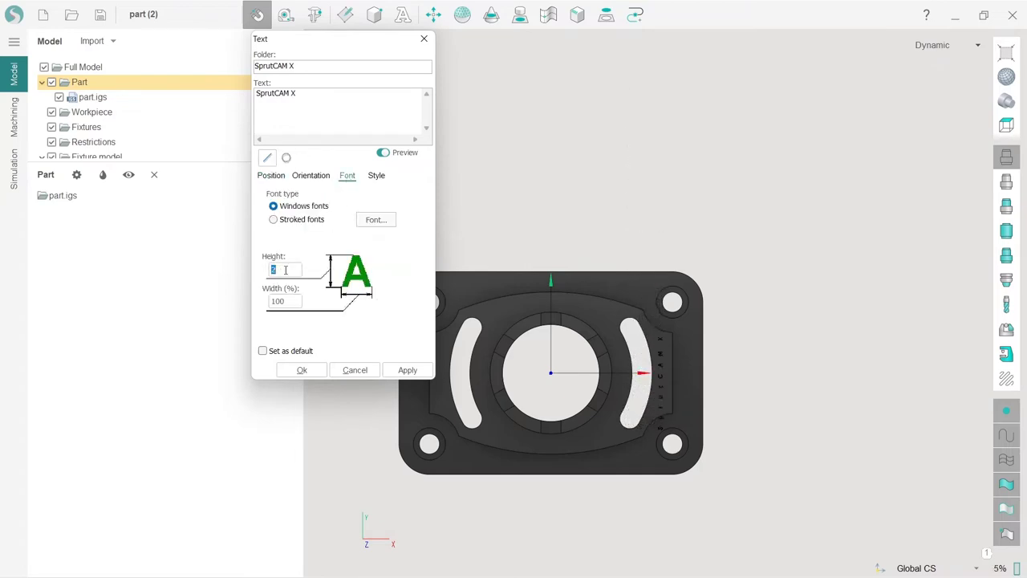
scroll(285, 270, "up", 3)
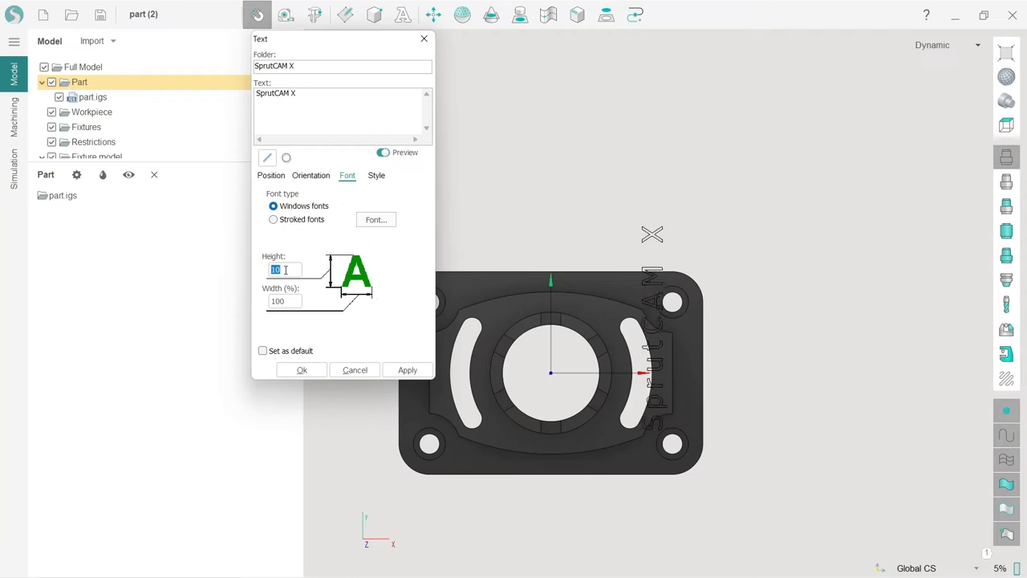
scroll(285, 270, "down", 2)
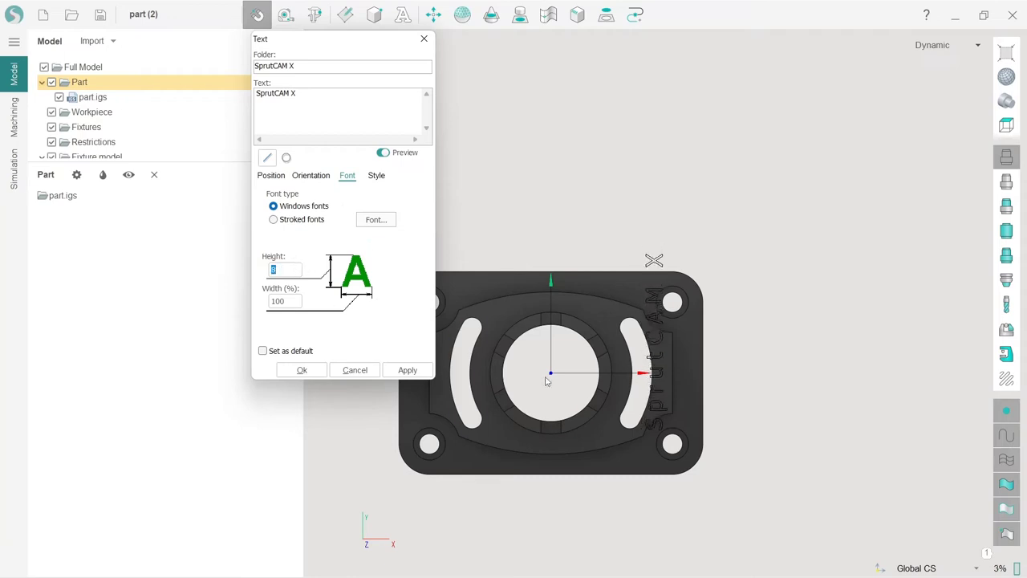
middle_click_drag(574, 422, 572, 387)
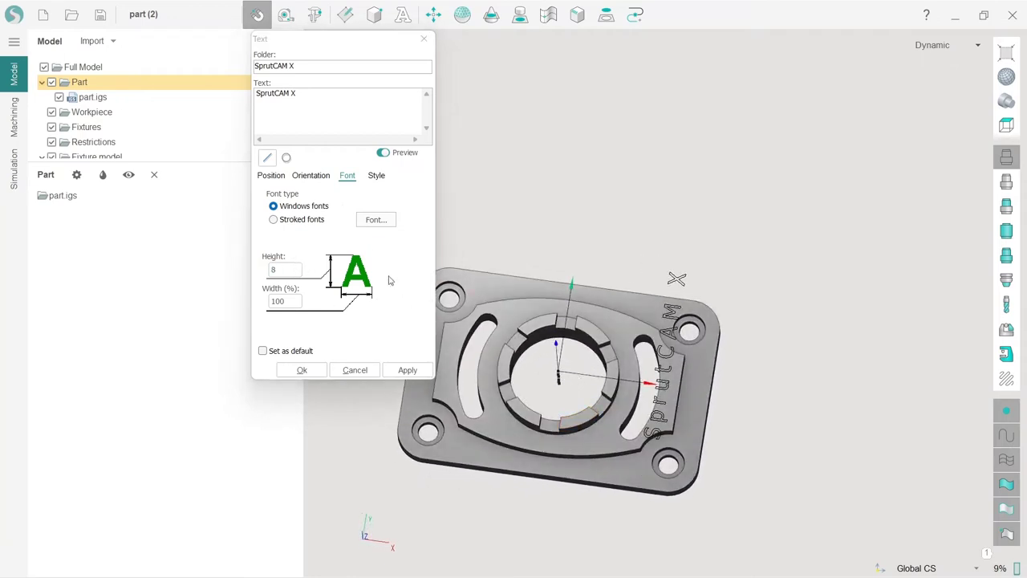
left_click(378, 177)
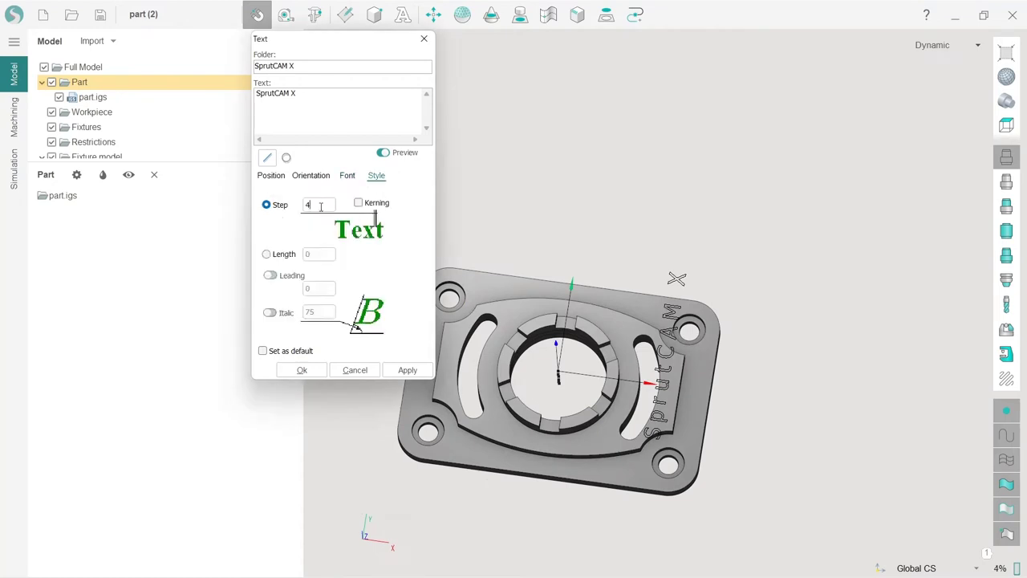
scroll(320, 206, "down", 3)
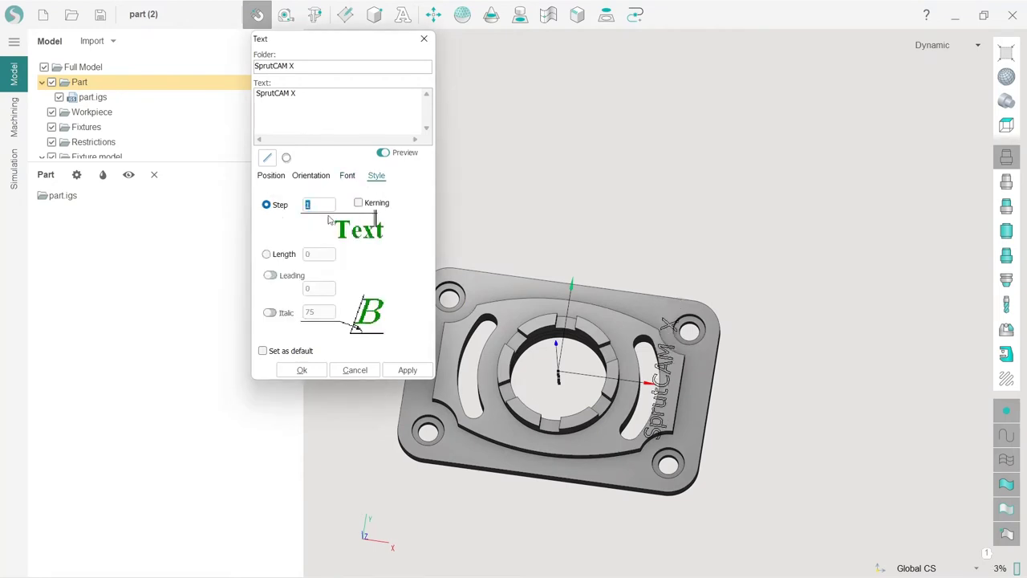
Set the font height of the "SprutCAM X" text to 7.
middle_click_drag(635, 429, 520, 431)
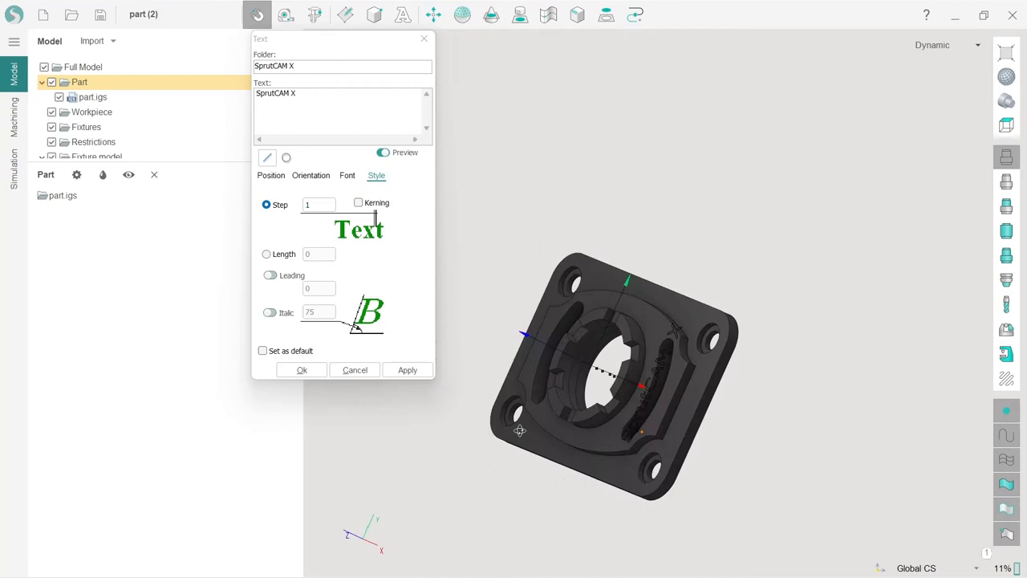
right_click_drag(519, 430, 616, 406)
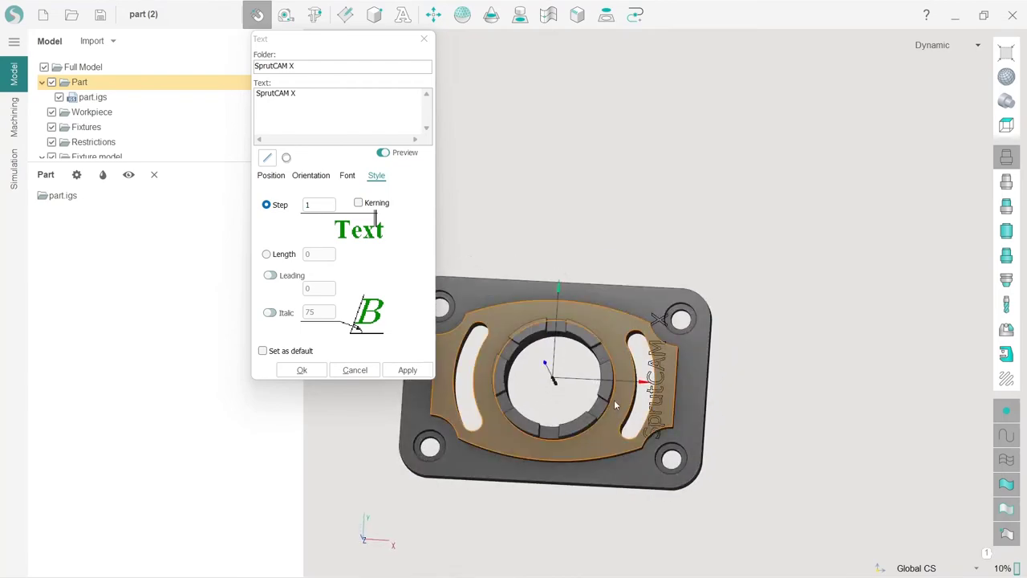
scroll(654, 397, "down", 2)
scroll(658, 399, "up", 5)
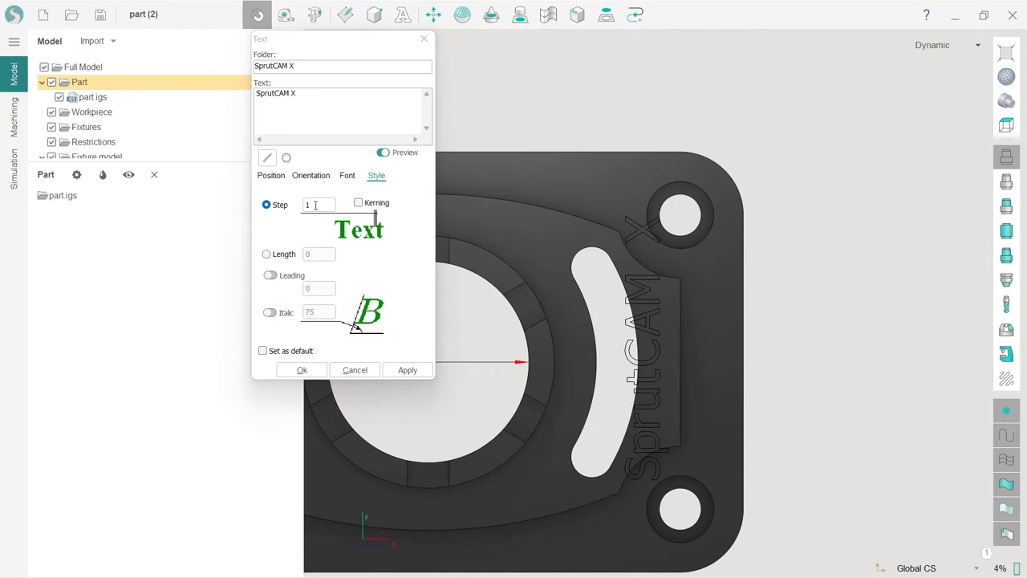
left_click(272, 175)
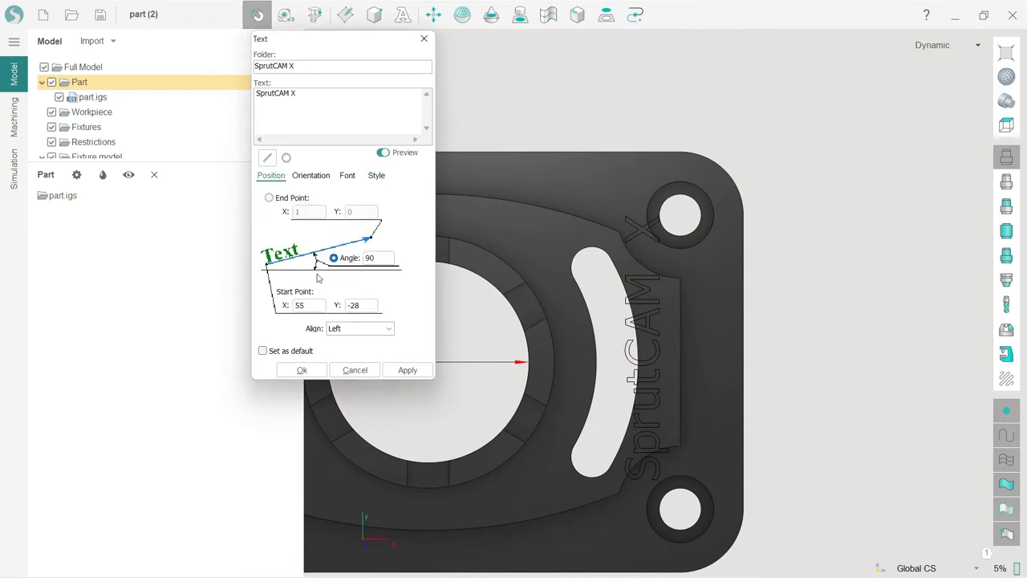
left_click(347, 177)
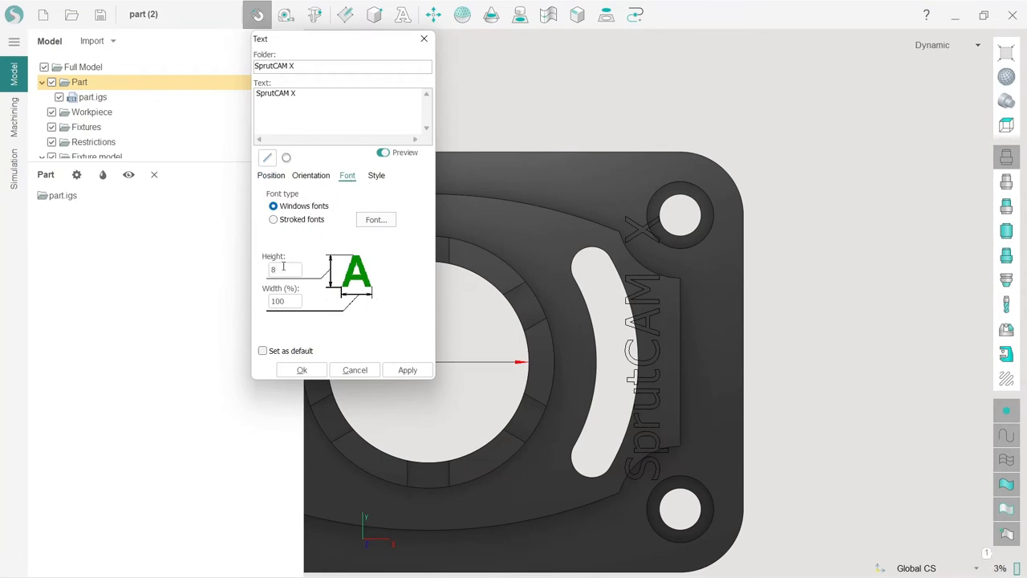
scroll(284, 266, "down", 1)
Set the text's start point X to 73 to place it along the plate's edge between the two corner holes.
mouse_move(614, 431)
middle_mouse_down()
mouse_move(637, 502)
mouse_move(602, 421)
middle_mouse_up()
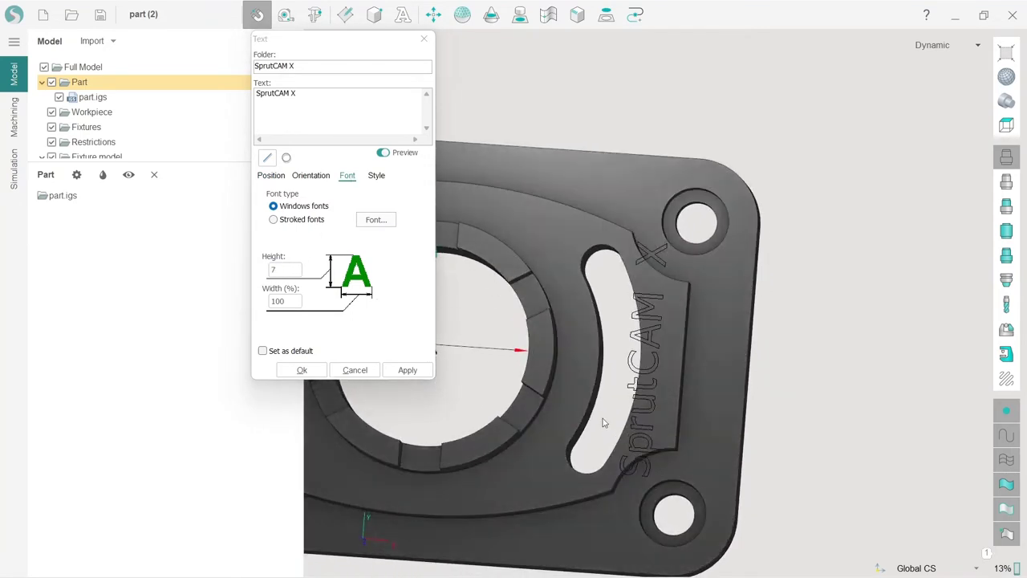
right_click(601, 418)
left_click(924, 410)
middle_click_drag(618, 413, 629, 424)
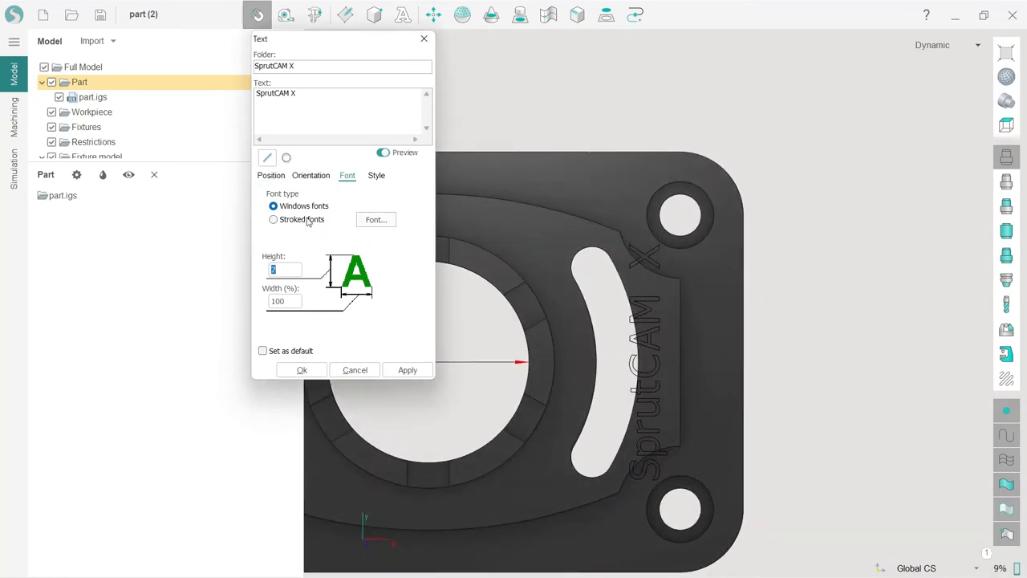
left_click(270, 175)
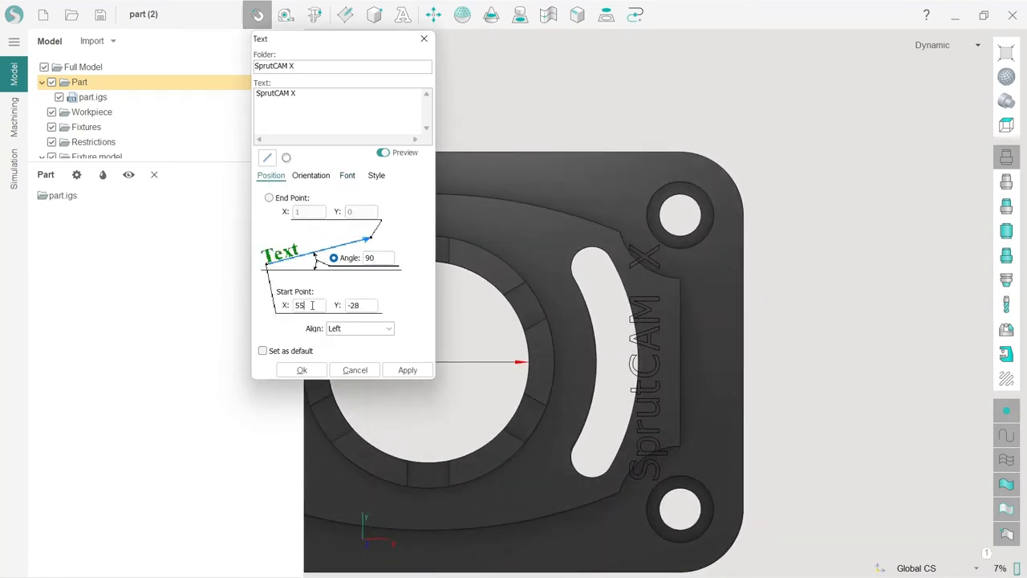
scroll(312, 305, "up", 13)
scroll(313, 305, "up", 3)
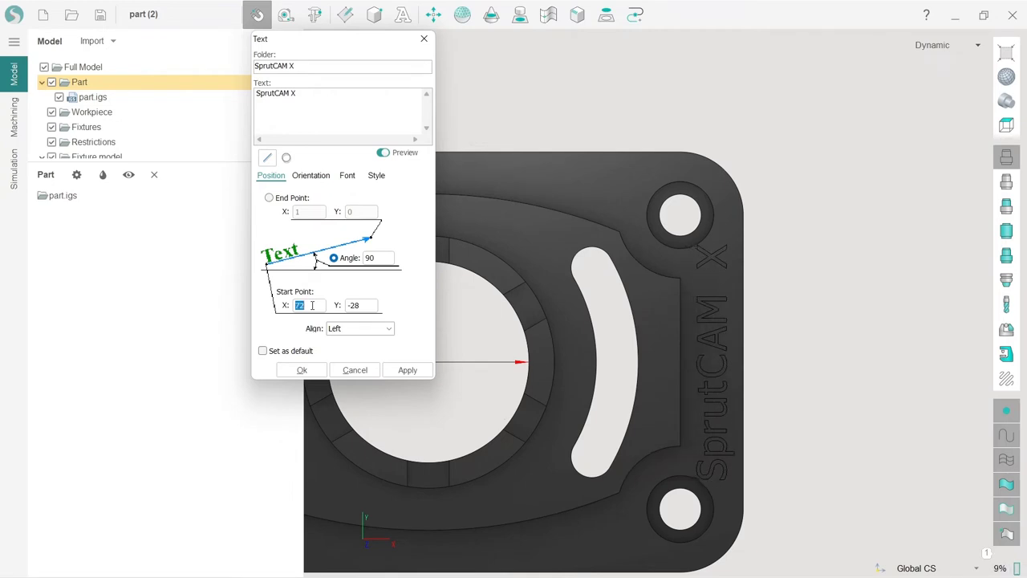
scroll(730, 416, "up", 2)
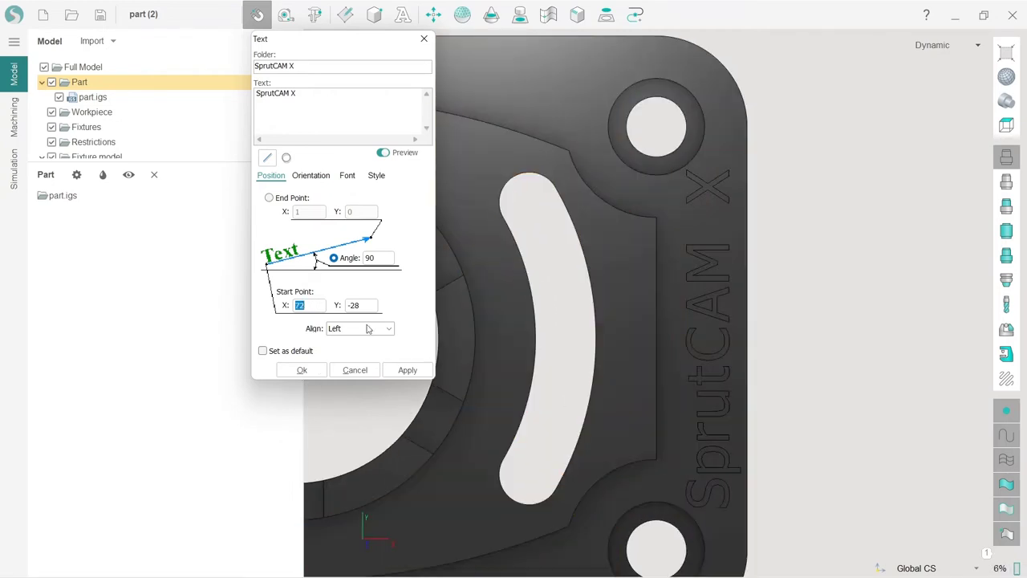
scroll(313, 305, "up", 1)
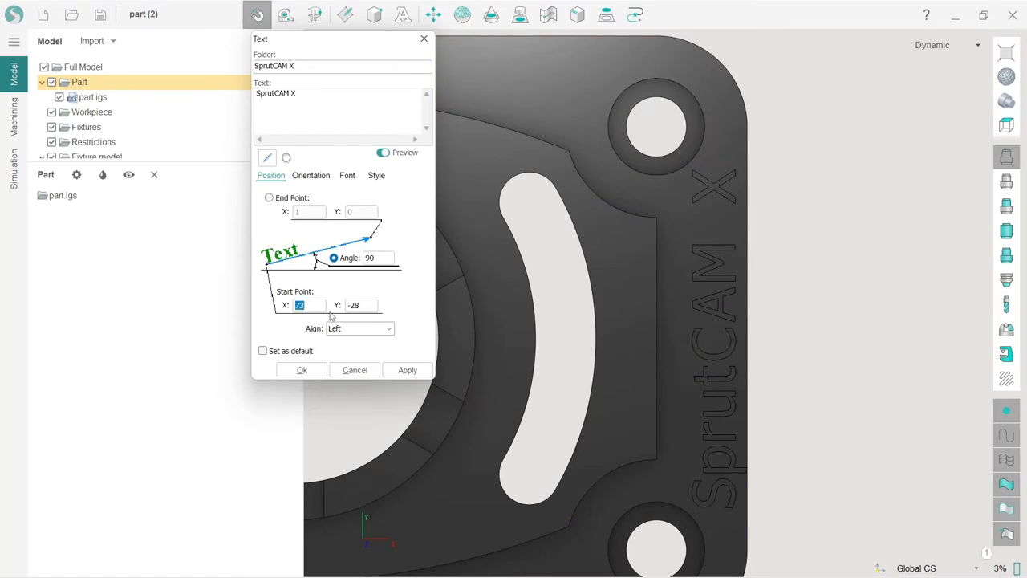
Set the text's character spacing step to 0.5.
left_click(374, 176)
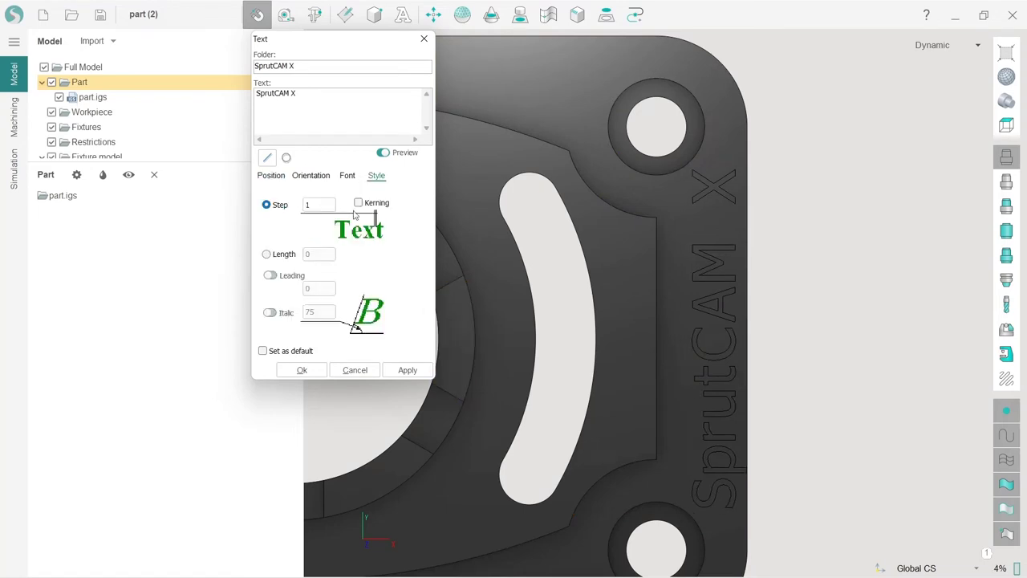
double_click(310, 204)
type("0.5")
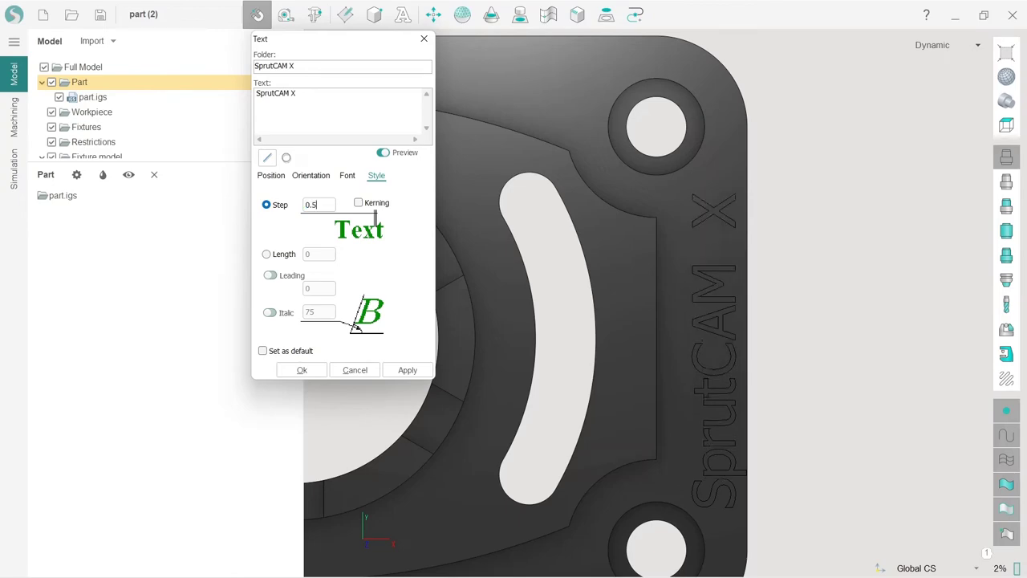
Set the text's start point Y to -26 to shift it along the plate's edge.
middle_click_drag(835, 389, 818, 362)
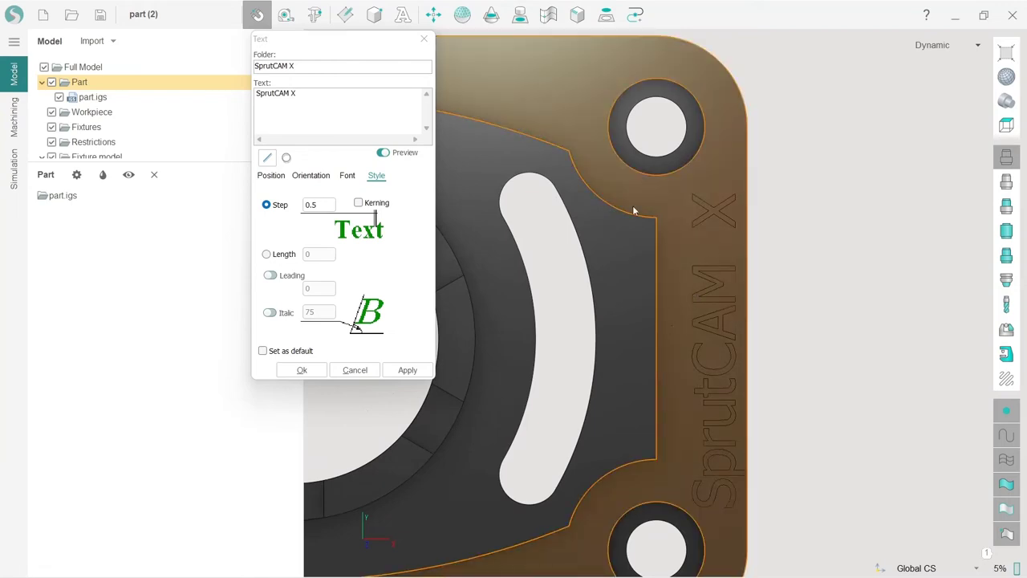
left_click(268, 177)
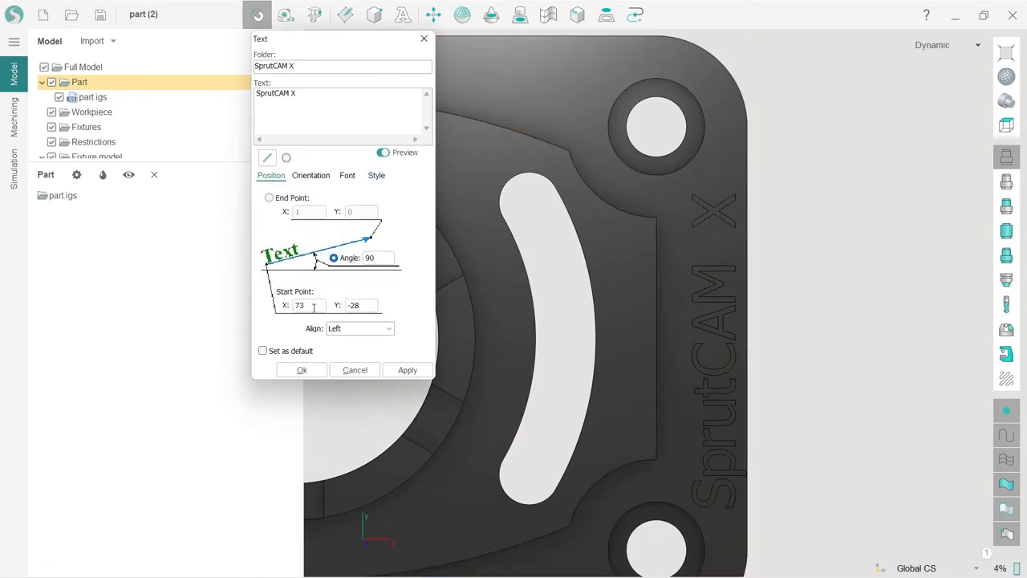
scroll(365, 307, "up", 2)
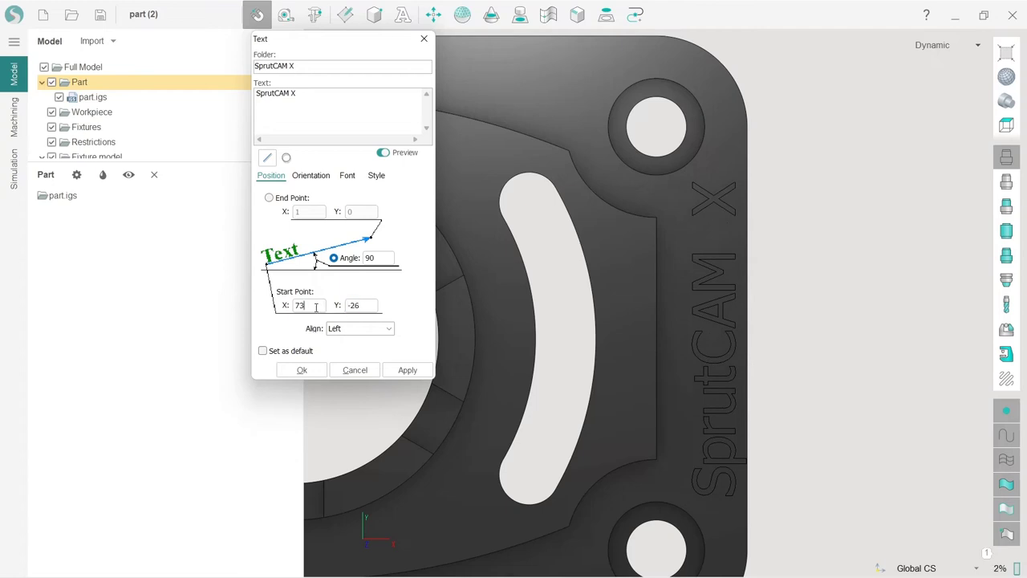
Fine-tune the start point X of the "SprutCAM X" text to move it slightly inward, and accept the text into the Part folder.
scroll(316, 308, "up", 3)
scroll(316, 308, "down", 4)
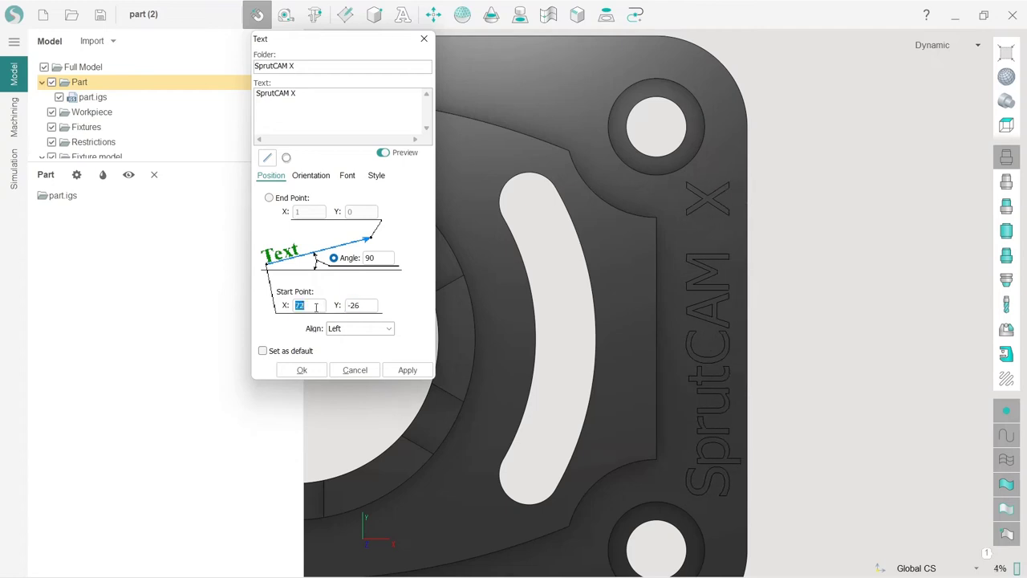
scroll(316, 308, "down", 1)
left_click(301, 370)
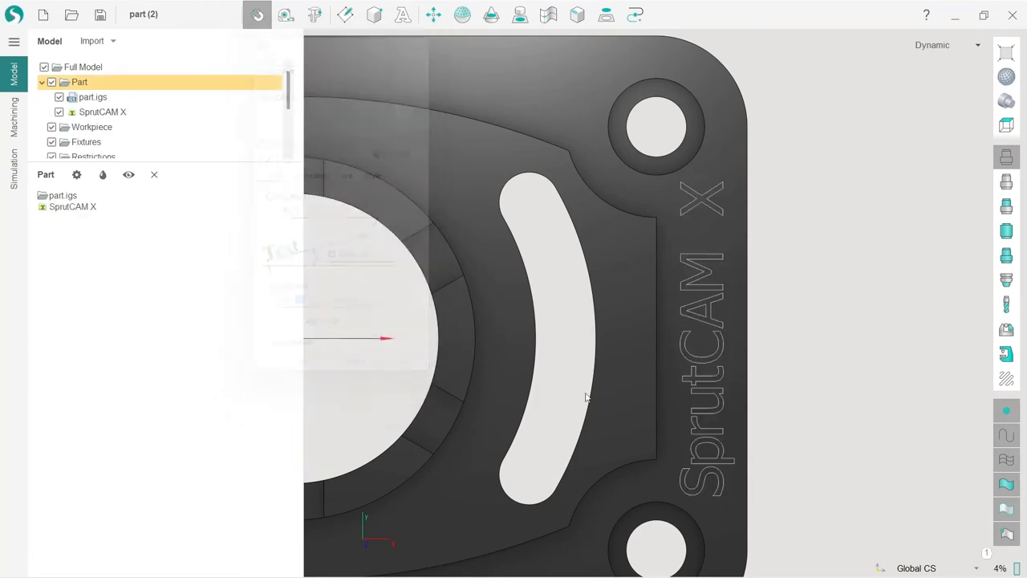
Switch to machining and add a 2D contouring operation after Chamfering 1.
left_click(18, 134)
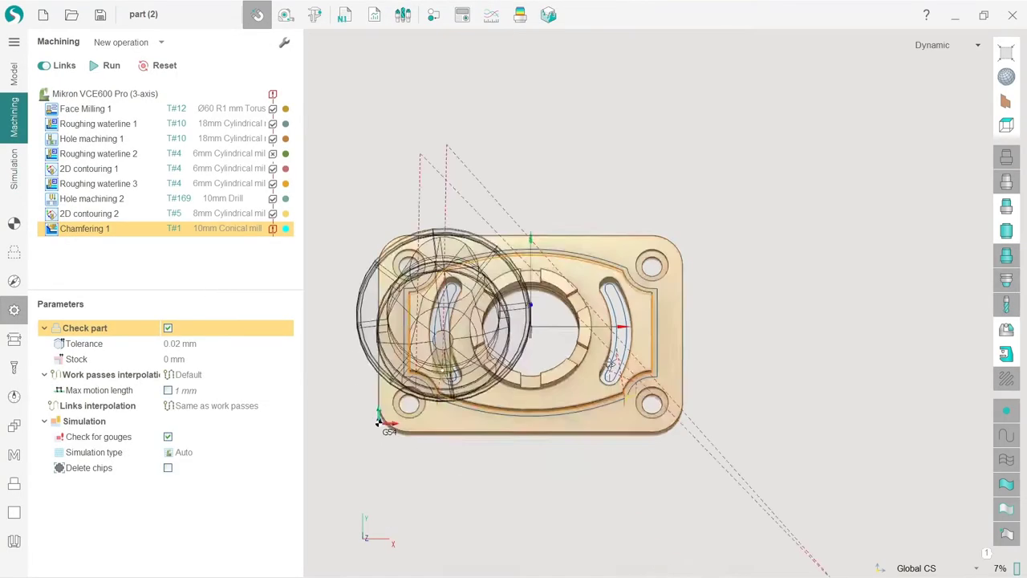
middle_click_drag(611, 363, 670, 462)
scroll(634, 341, "up", 4)
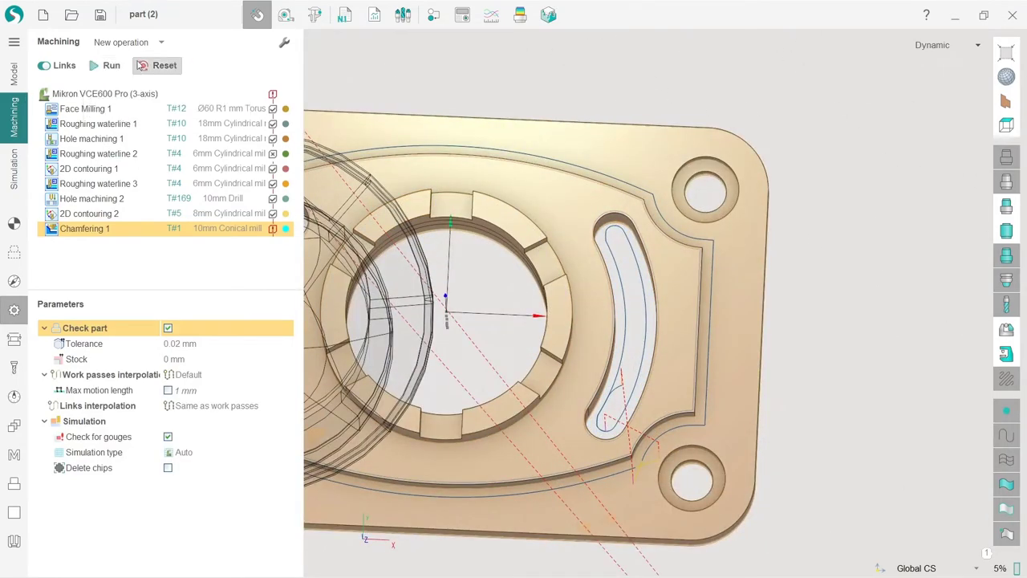
left_click(160, 42)
mouse_move(156, 96)
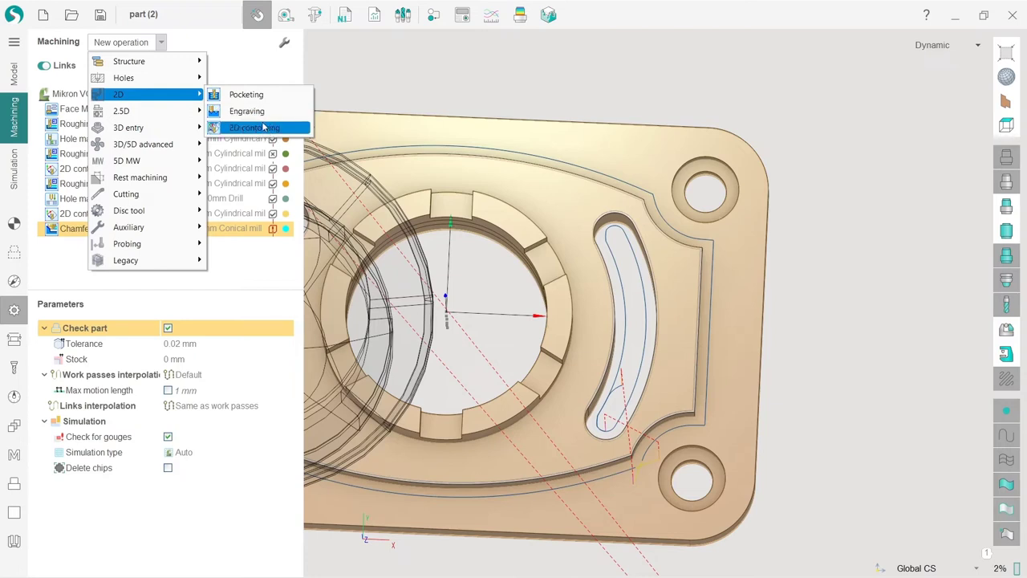
left_click(264, 127)
Show the job assignment of 2D contouring 3 and select all curves of the "SprutCAM X" text in the model.
middle_click_drag(621, 341, 593, 161)
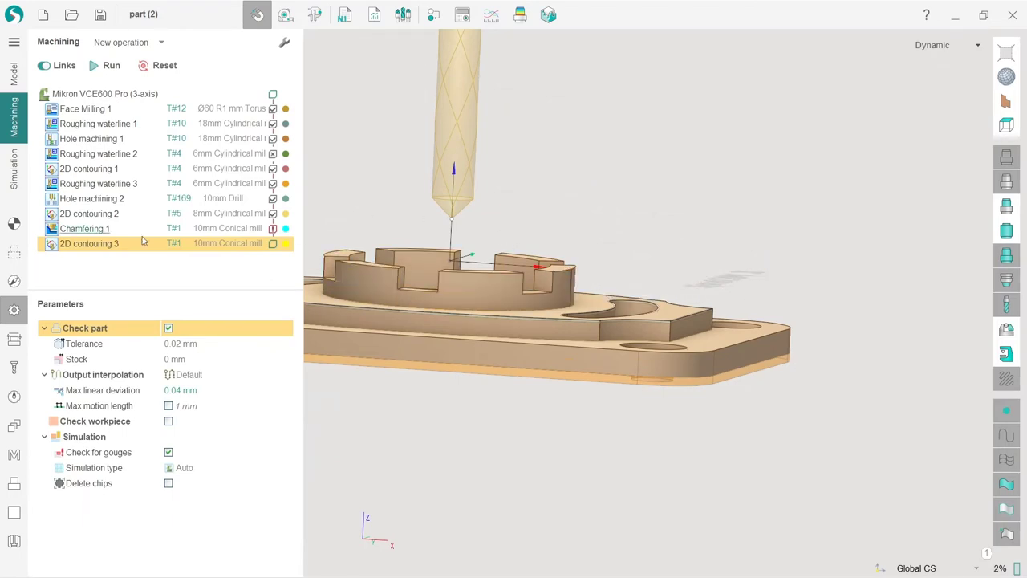
left_click(14, 253)
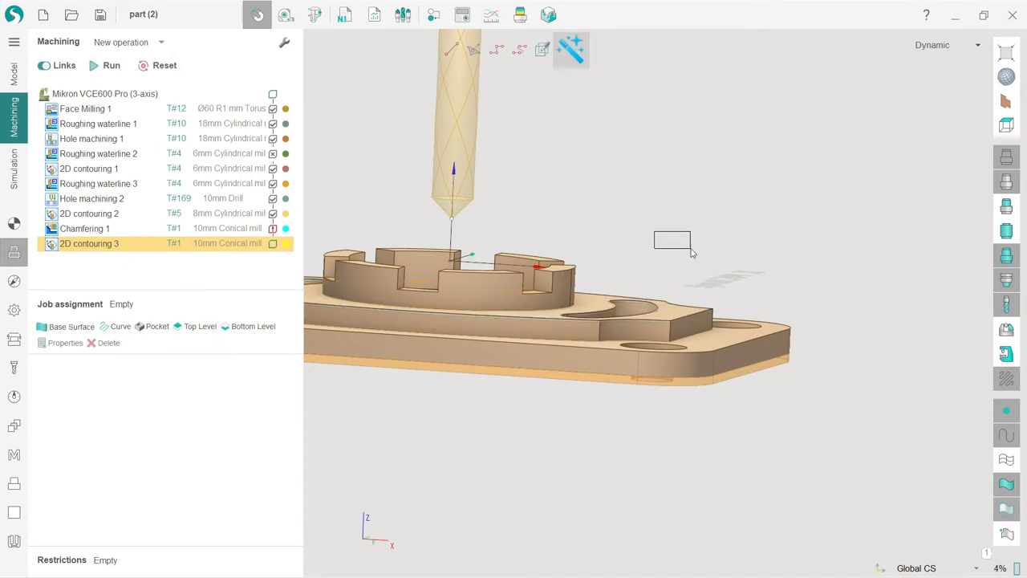
scroll(755, 300, "up", 3)
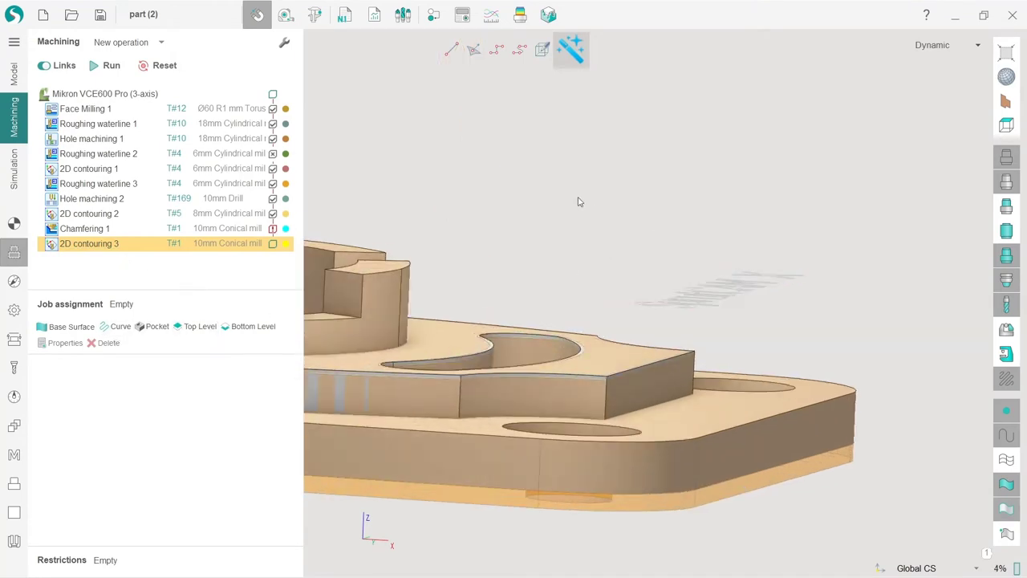
left_click_drag(578, 198, 625, 231)
left_click(831, 312)
left_click_drag(603, 220, 818, 325)
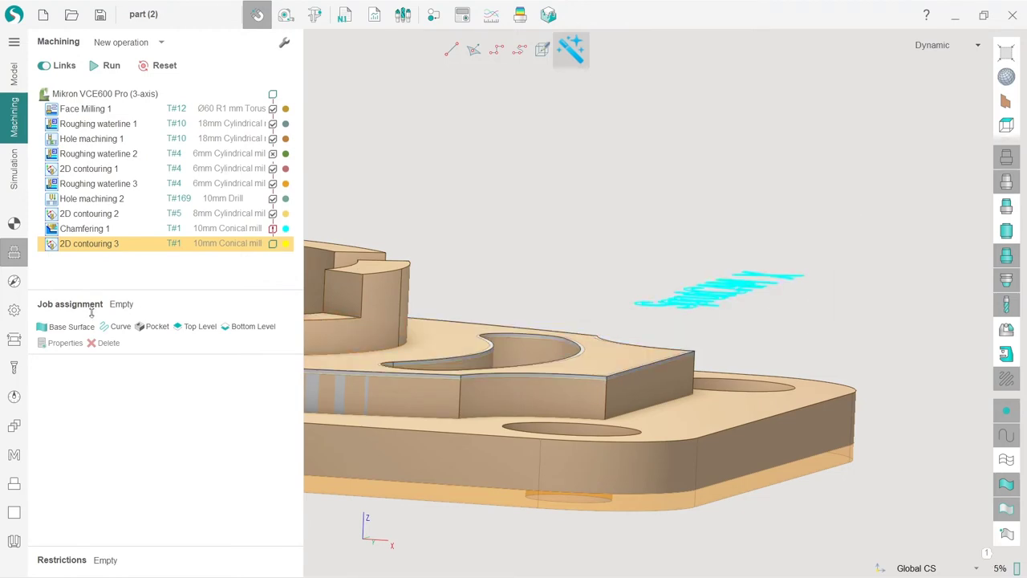
Add the whole SprutCAM X text from the Full Model\Part folder to the job assignment as a curve item.
left_click(120, 328)
left_click(114, 331)
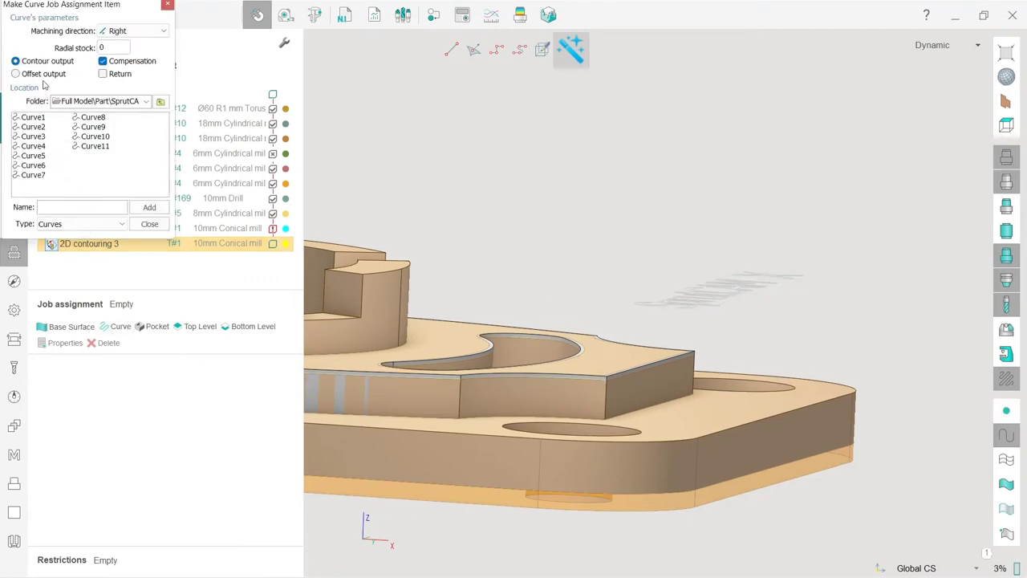
left_click(161, 102)
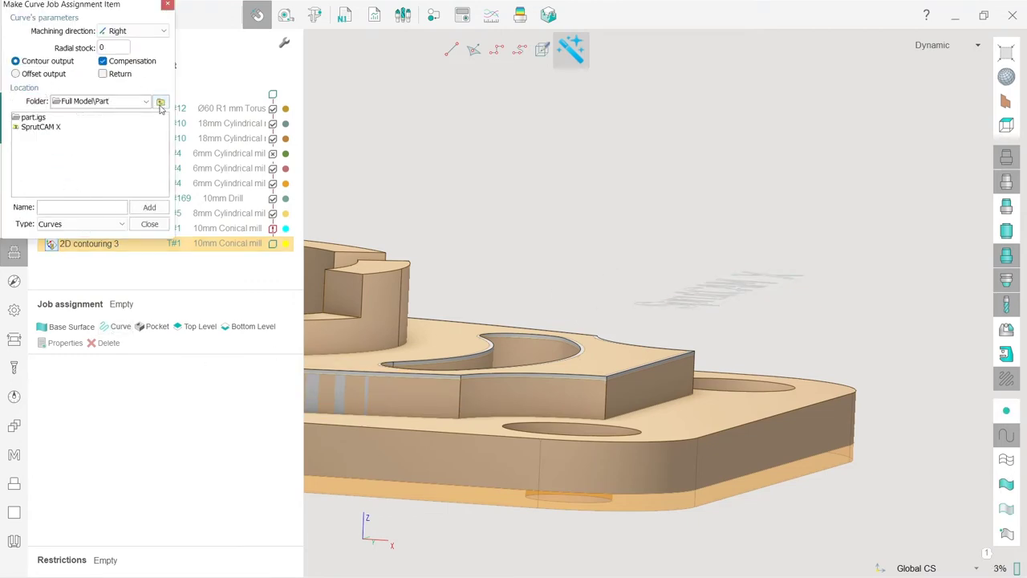
left_click(47, 128)
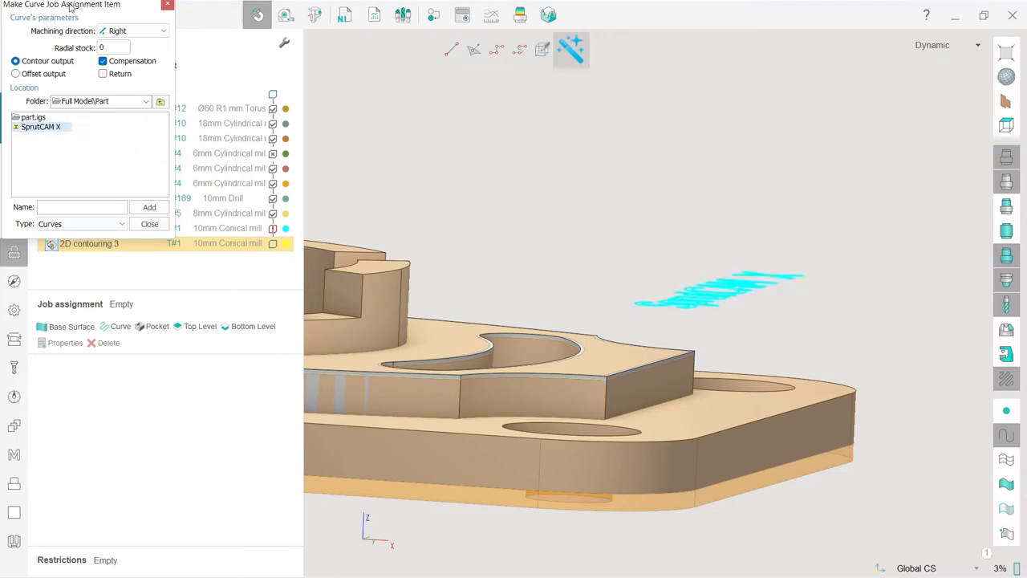
left_click_drag(71, 8, 133, 126)
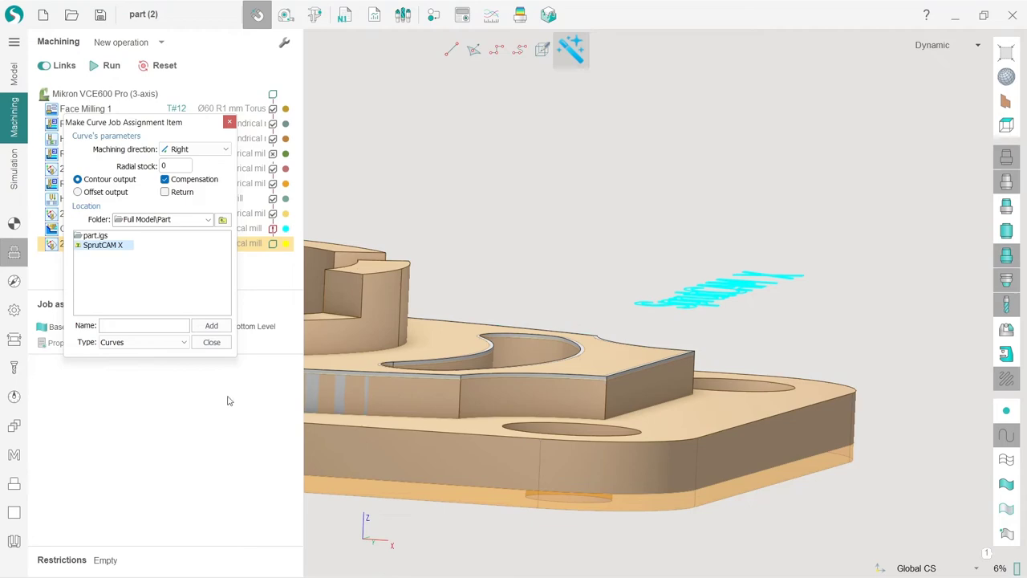
left_click(209, 328)
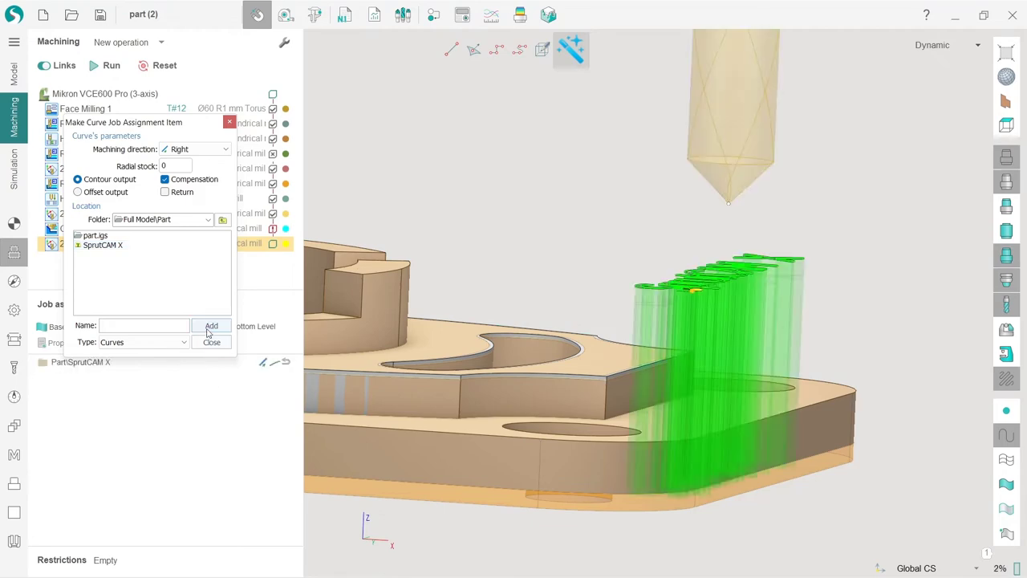
left_click(211, 342)
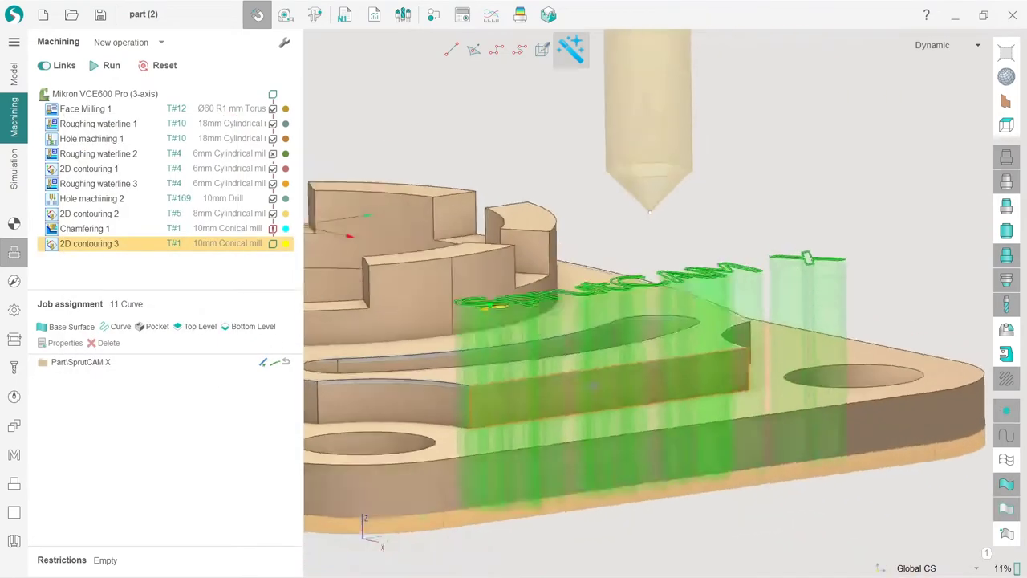
Assign the flange face around the corner holes as both the top level and the bottom level of 2D contouring 3.
middle_click_drag(594, 385, 642, 435)
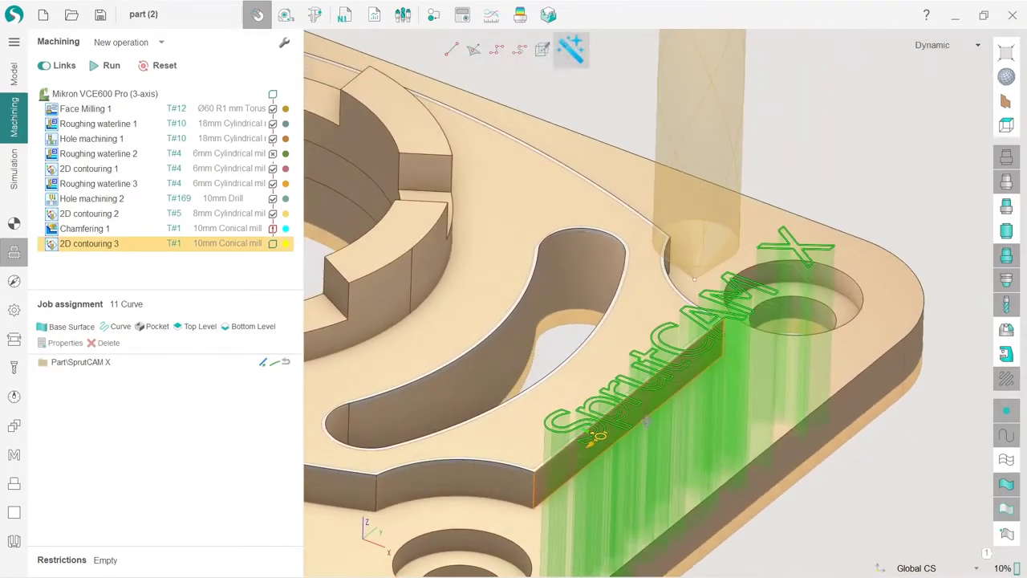
scroll(654, 381, "down", 3)
scroll(603, 367, "up", 2)
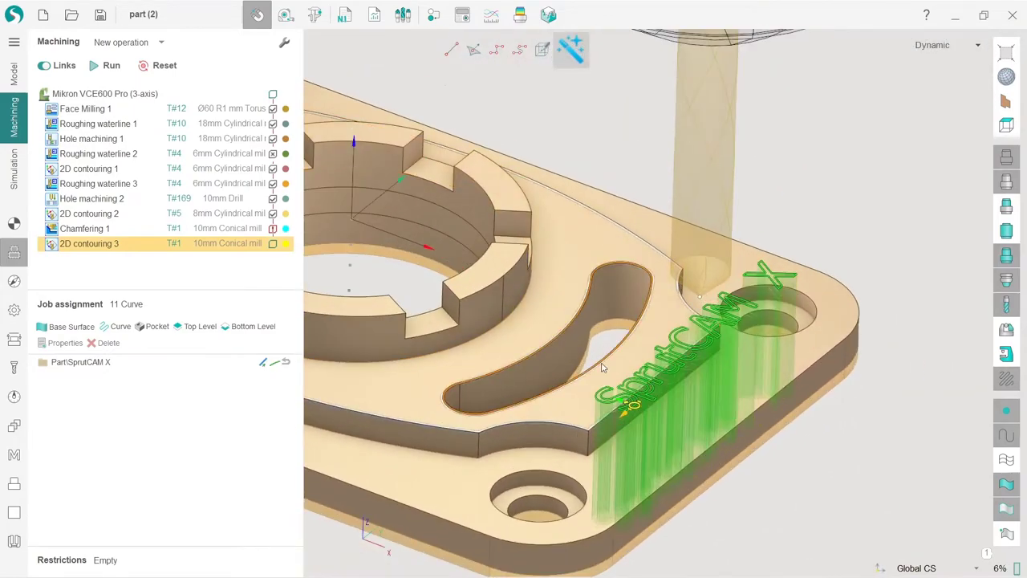
scroll(554, 474, "down", 2)
left_click(554, 479)
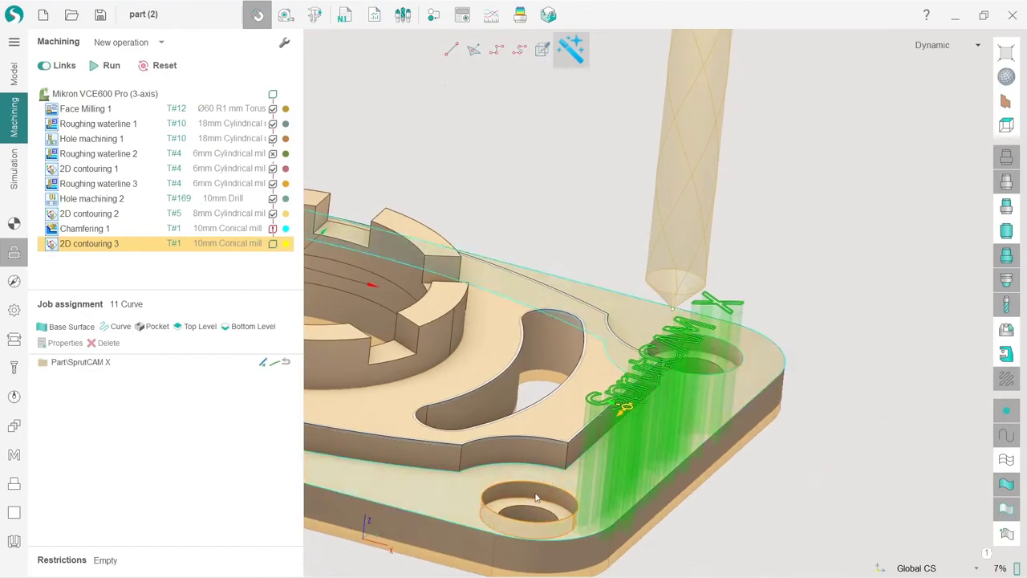
left_click(193, 327)
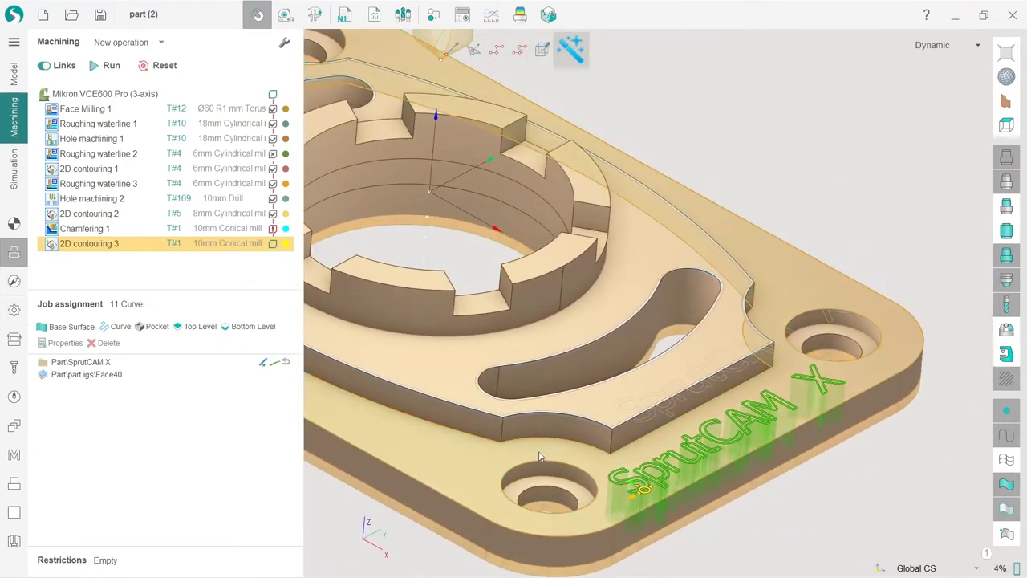
left_click(241, 328)
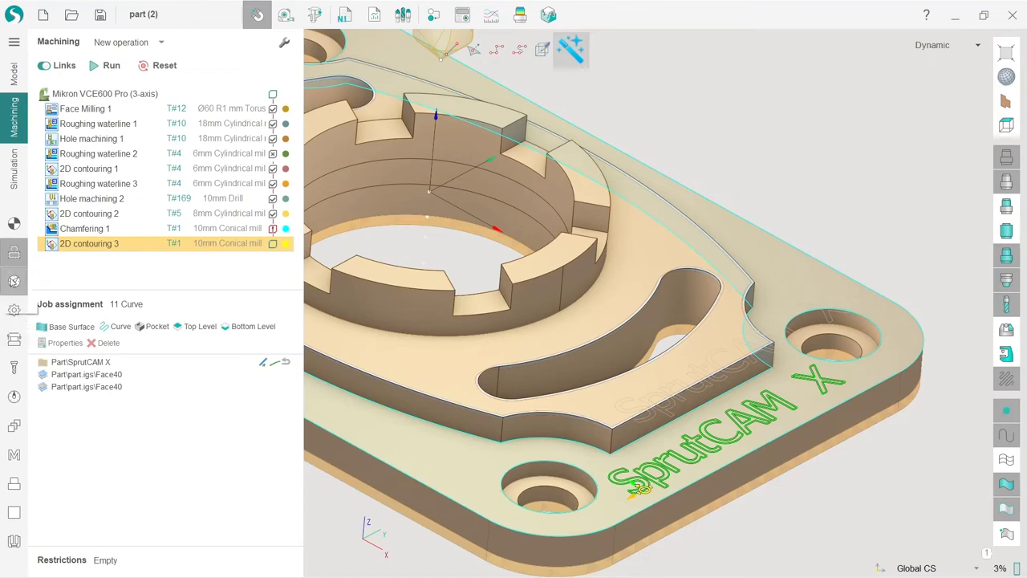
Set the bottom level in the strategy of 2D contouring 3 to -17 mm and return to its job assignment.
left_click(14, 281)
left_click(178, 358)
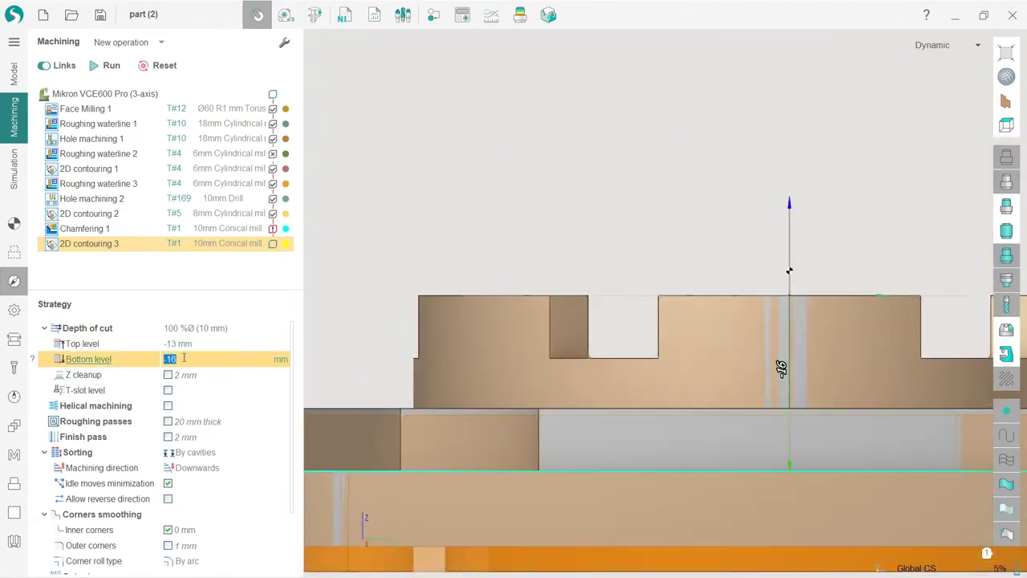
scroll(183, 362, "down", 1)
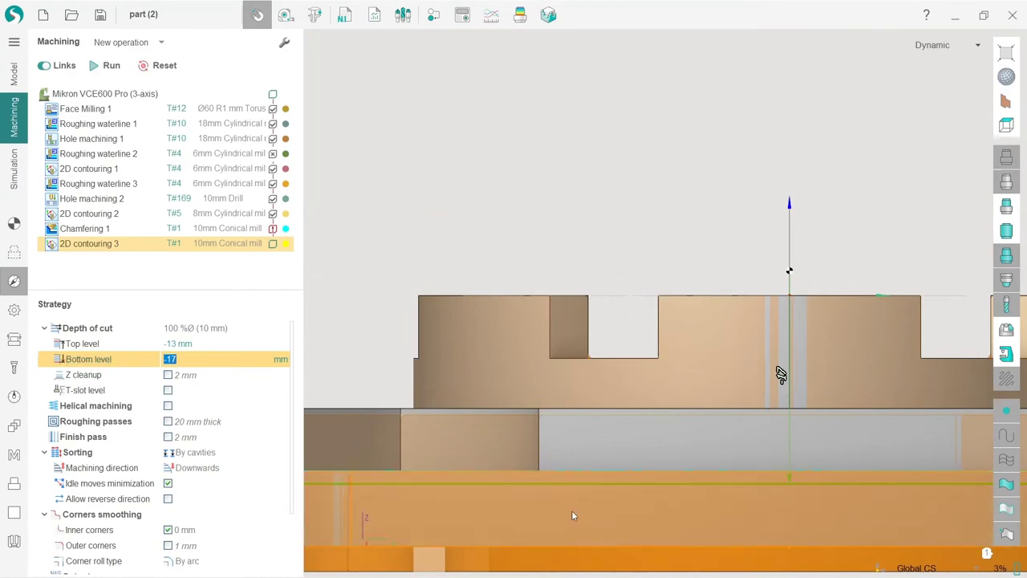
middle_click_drag(572, 513, 603, 542)
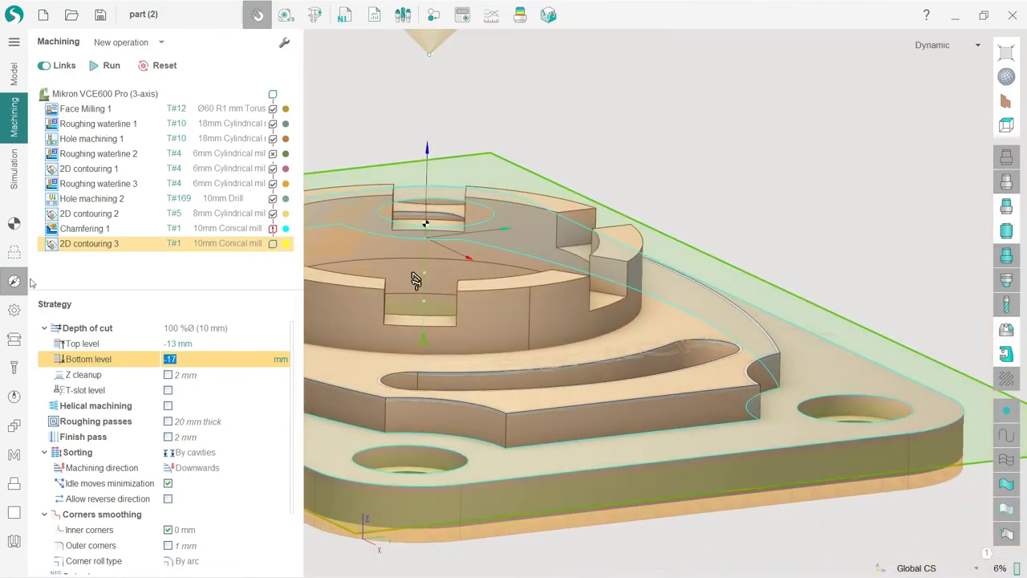
left_click(14, 252)
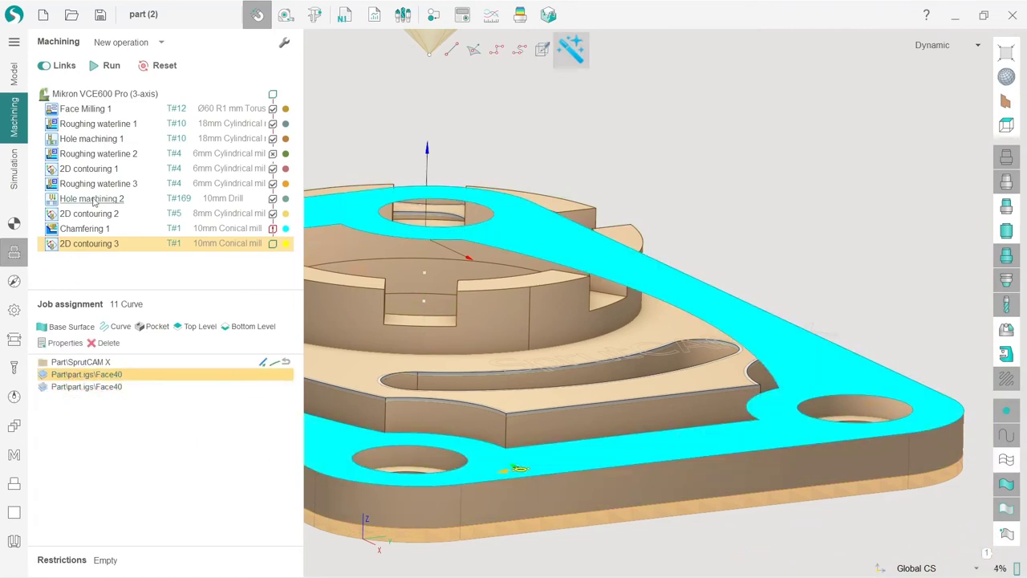
Open the tool selection for 2D contouring 3 and filter the ToolKit library to engraver tools.
left_click(233, 243)
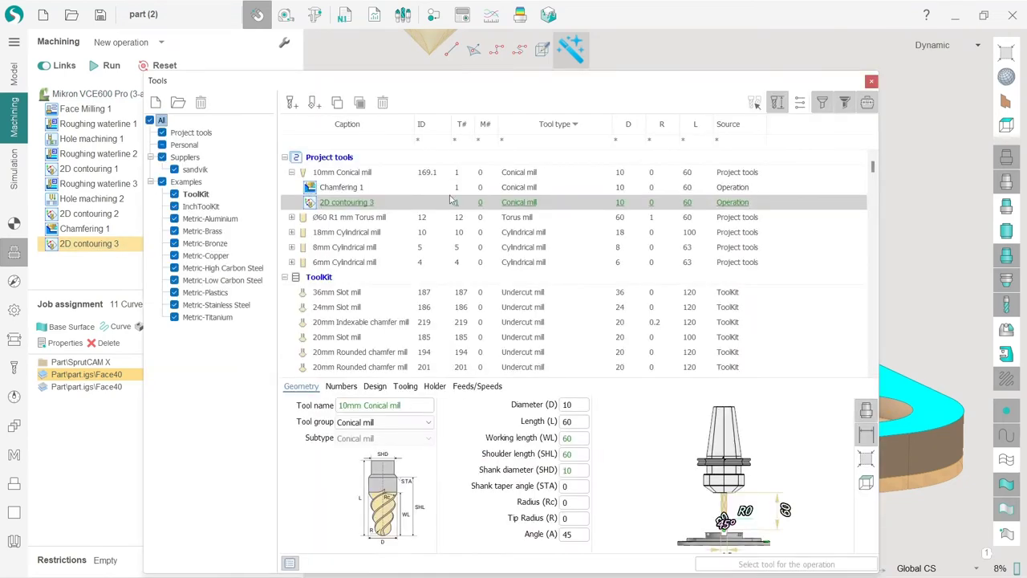
left_click(191, 194)
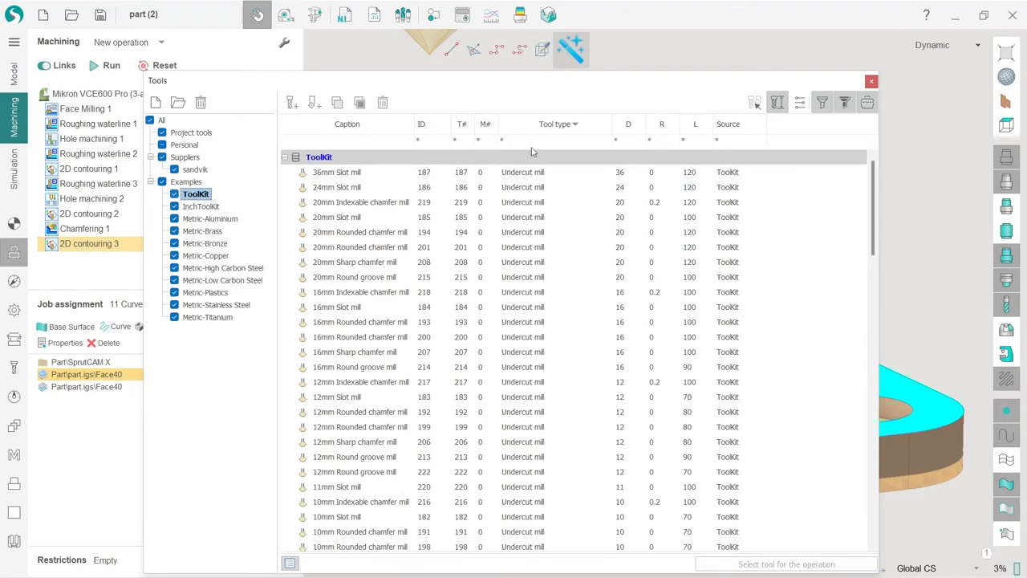
left_click(568, 142)
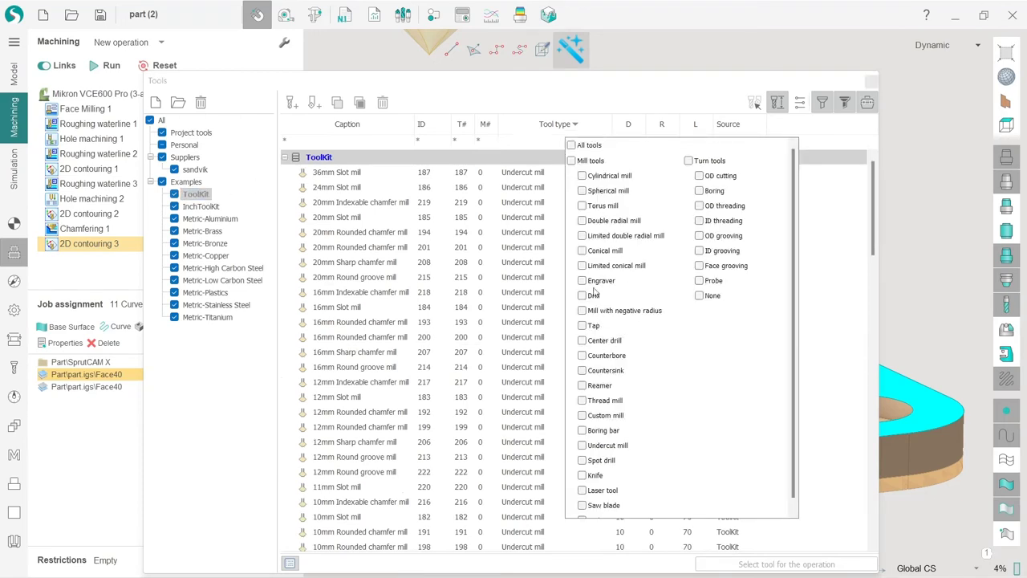
left_click(810, 328)
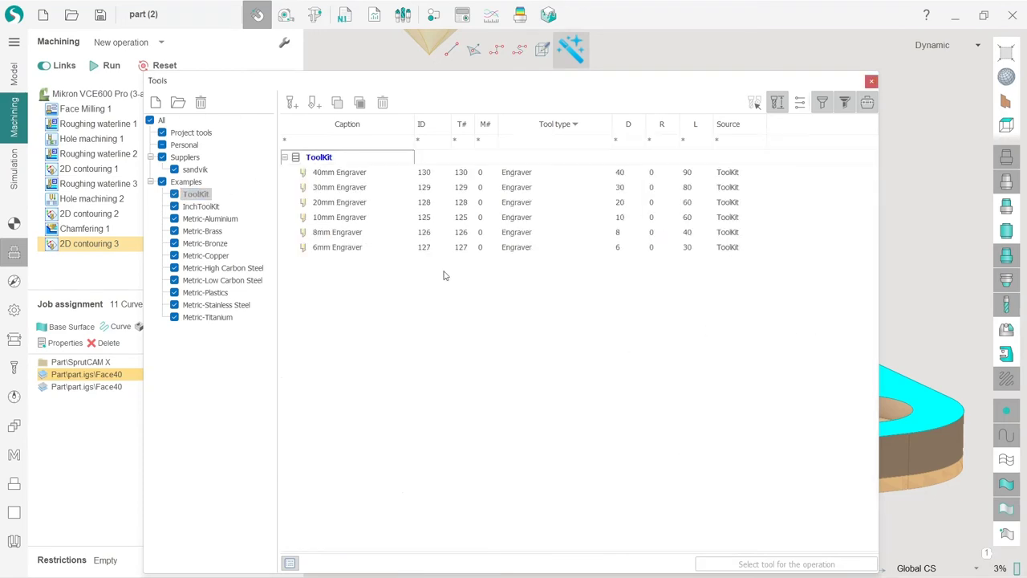
Compare the engravers in the ToolKit library and assign the 6mm Engraver to 2D contouring 3.
left_click(366, 247)
scroll(755, 527, "up", 5)
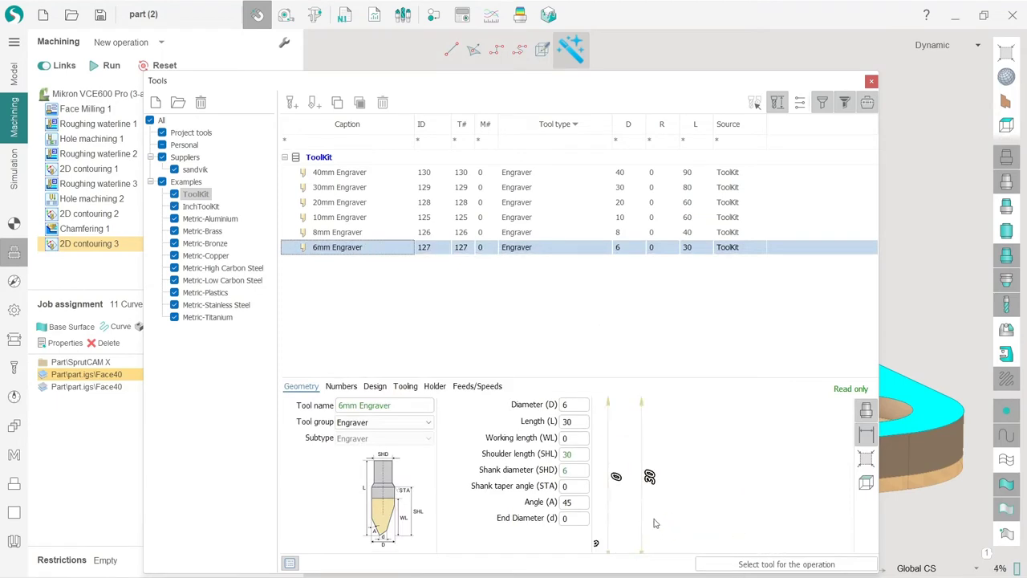
left_click(347, 233)
left_click(346, 219)
left_click(346, 188)
left_click(346, 173)
left_click(347, 248)
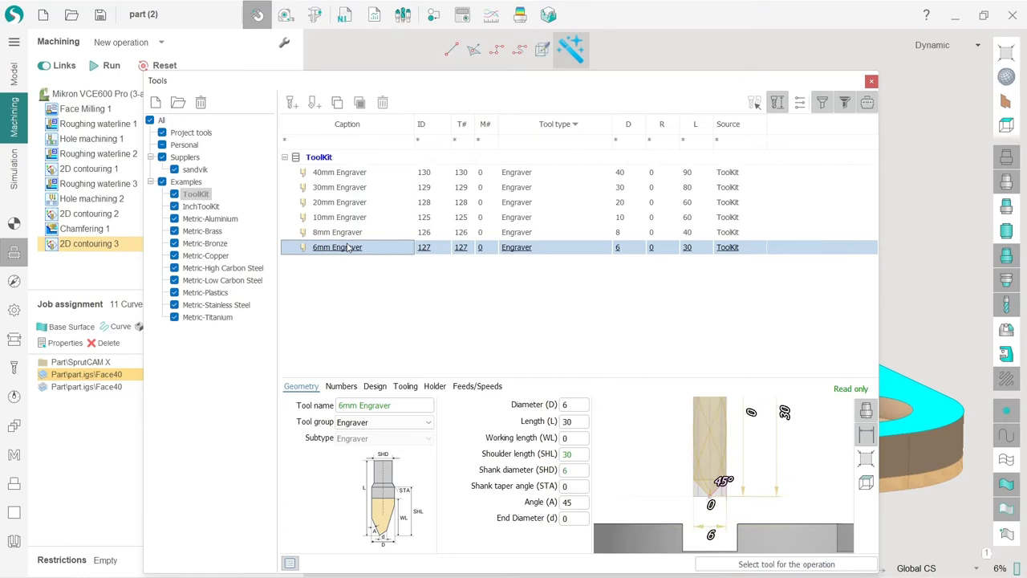
left_click_drag(544, 100, 503, 55)
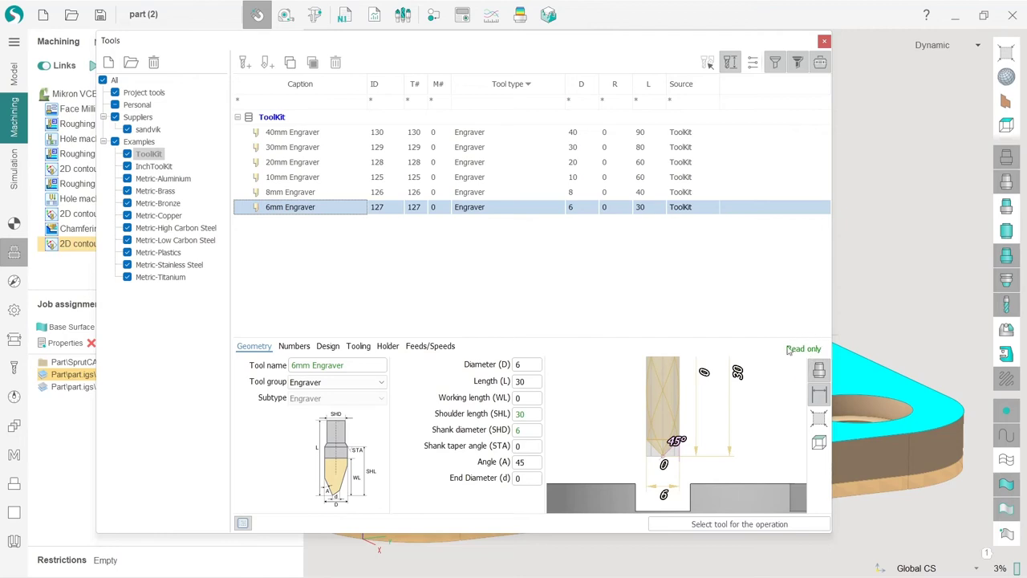
left_click(725, 527)
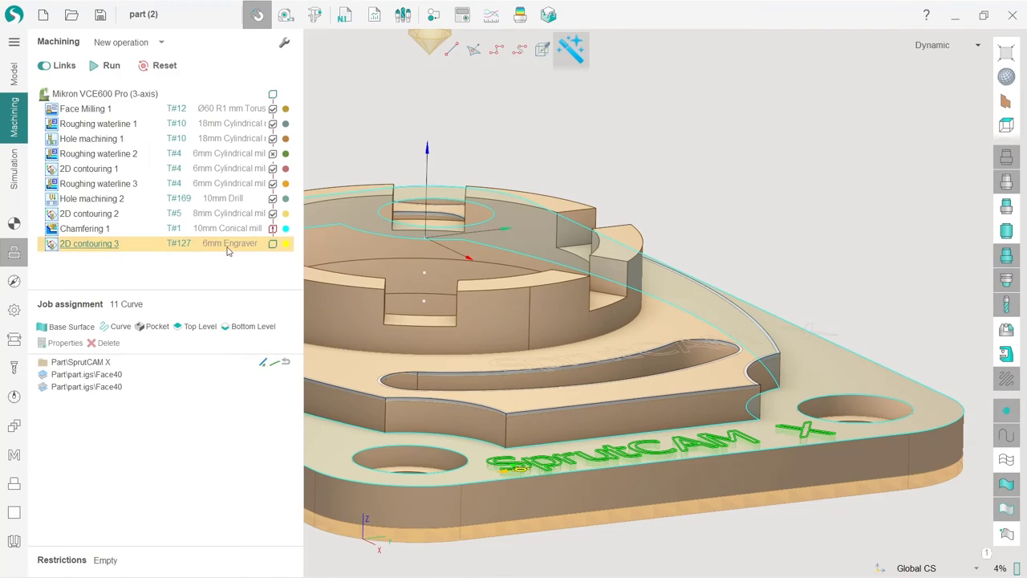
Change the engraver assigned to 2D contouring 3 to diameter 2, end diameter 0.1 and angle 18°.
left_click(227, 246)
left_click_drag(358, 85, 400, 41)
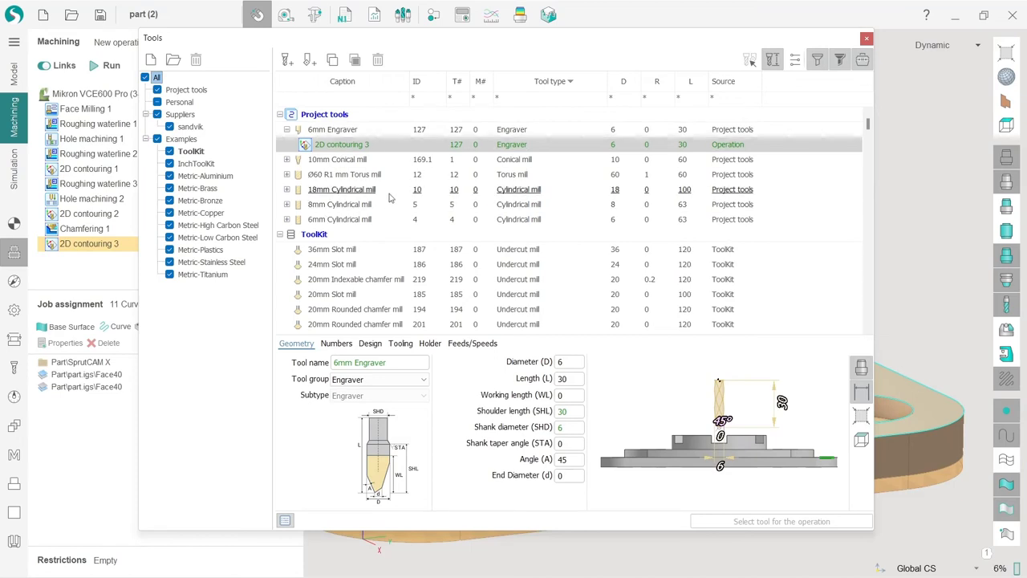
scroll(698, 438, "up", 3)
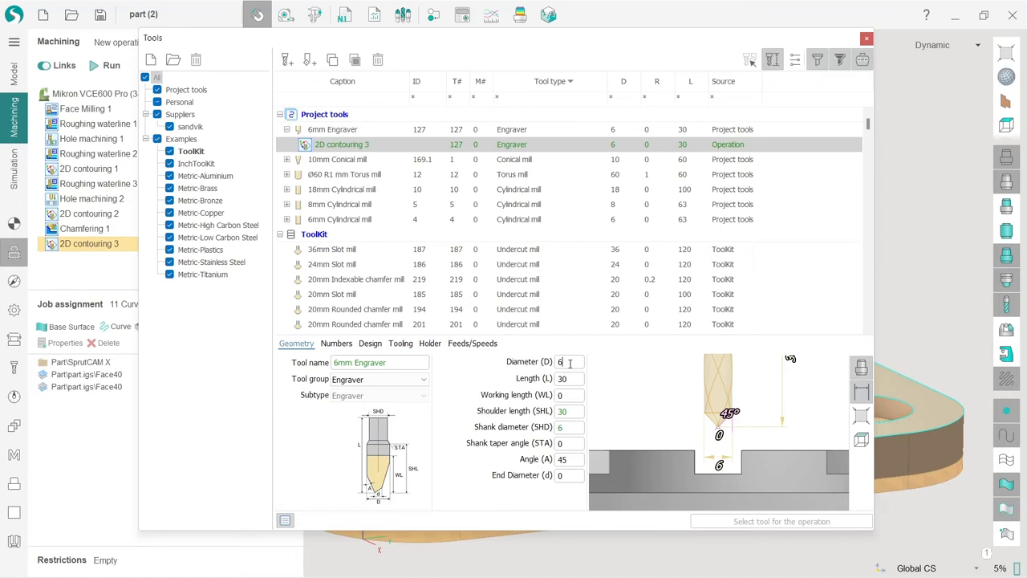
scroll(570, 364, "down", 4)
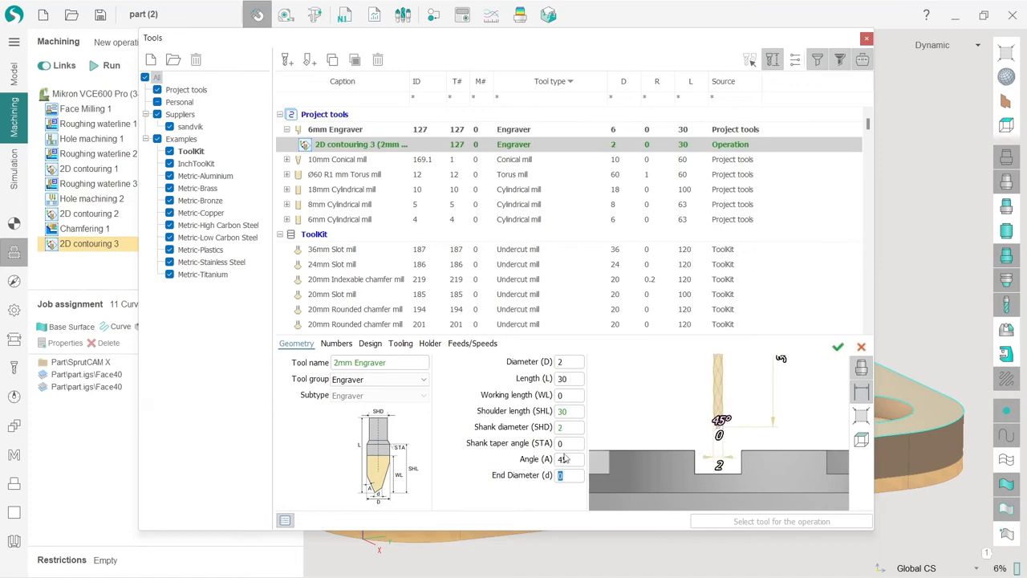
type(".")
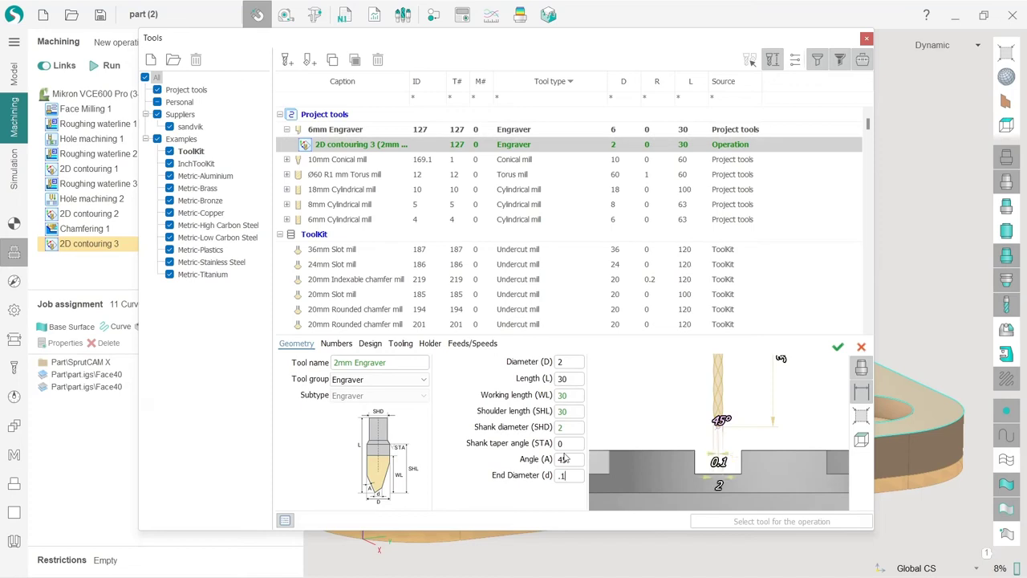
type("18")
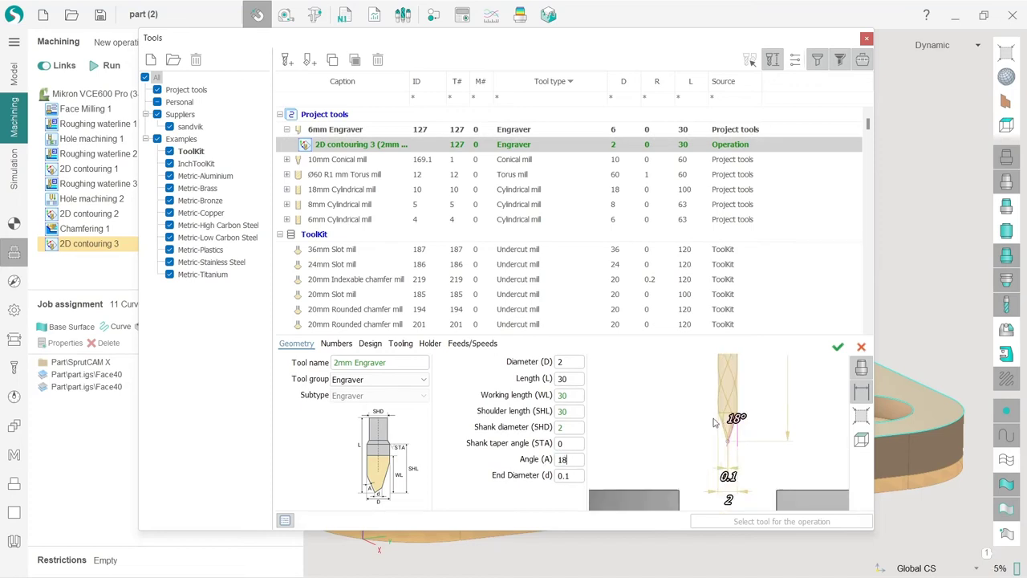
scroll(714, 423, "up", 3)
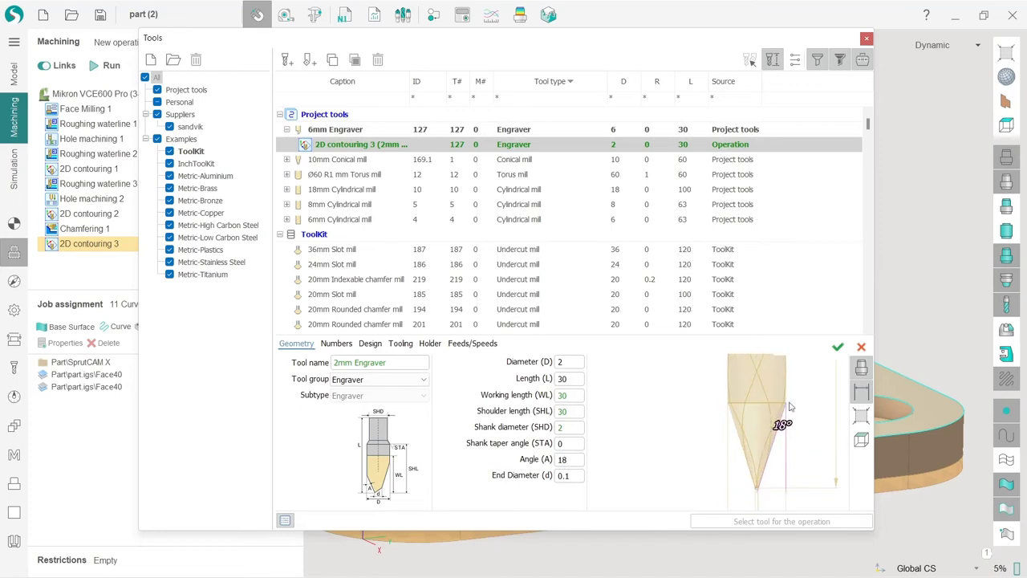
Try the 392.140CG-40 20 060 and Tool Holder LD38 L63 holders on the engraver.
left_click(430, 342)
left_click(560, 363)
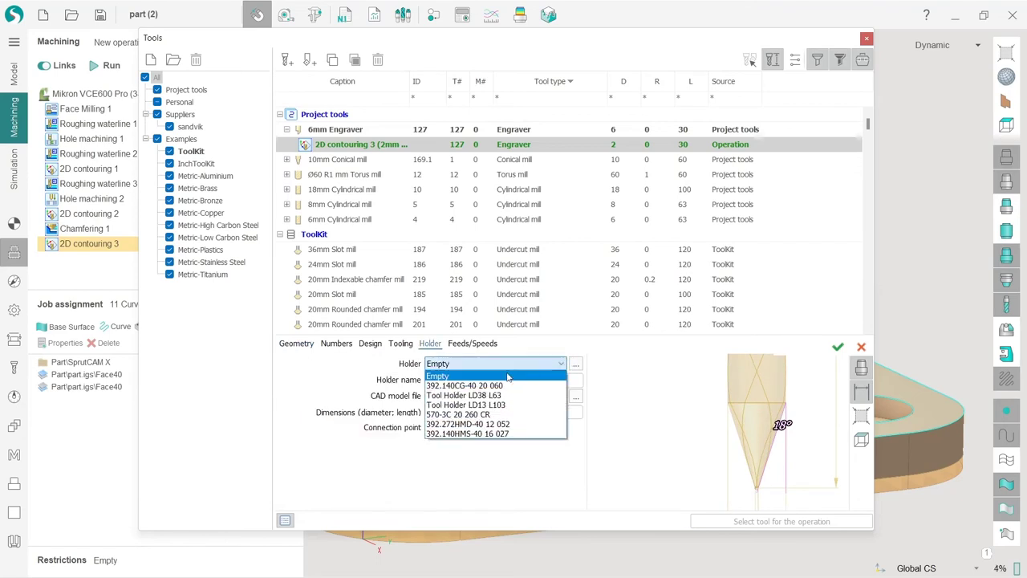
left_click(480, 389)
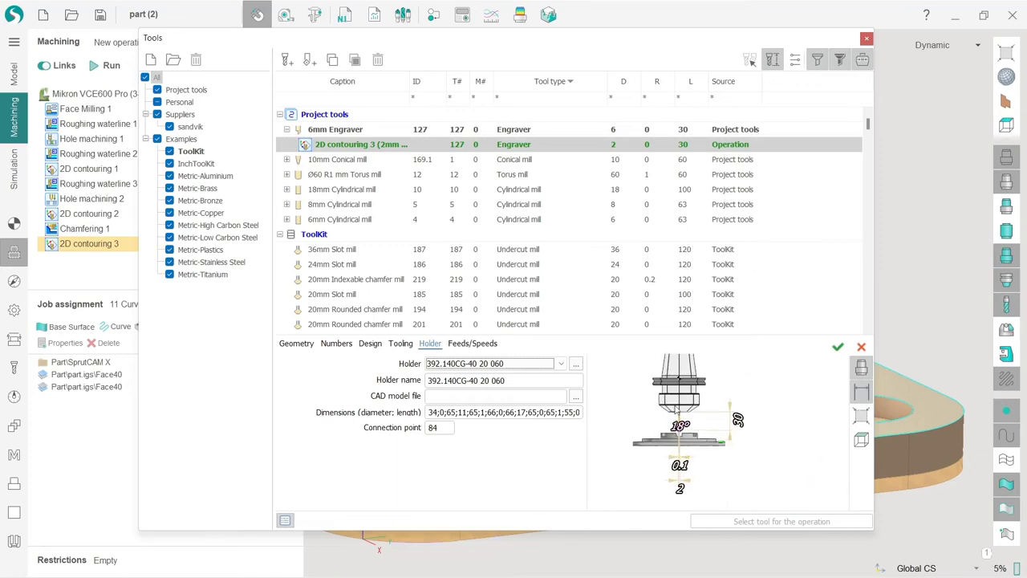
left_click(528, 365)
left_click(515, 394)
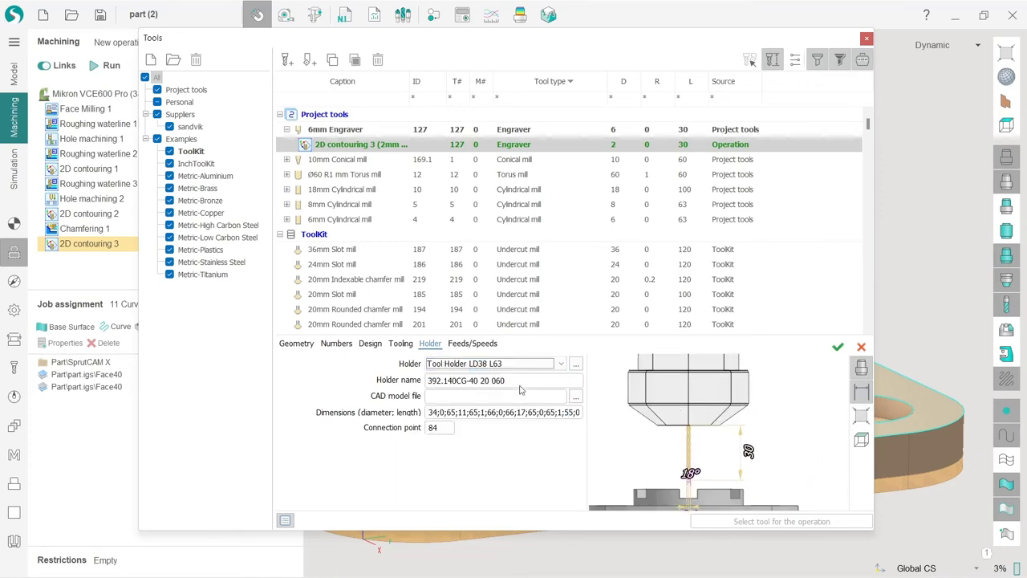
Assign the holder Tool Holder LD13 L103 to the engraver, save the tool changes and close the tool library.
left_click(554, 365)
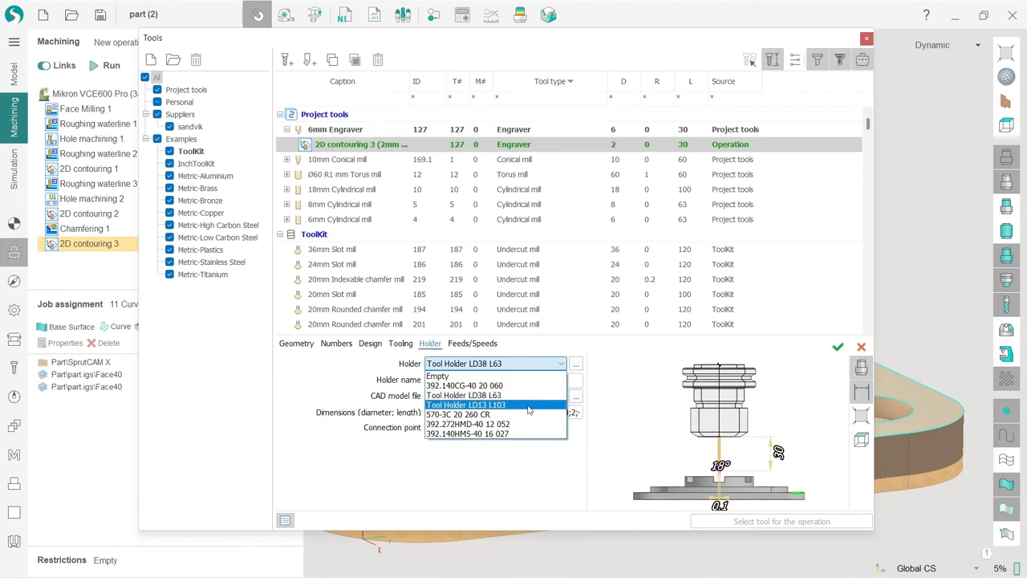
left_click(529, 404)
left_click(558, 365)
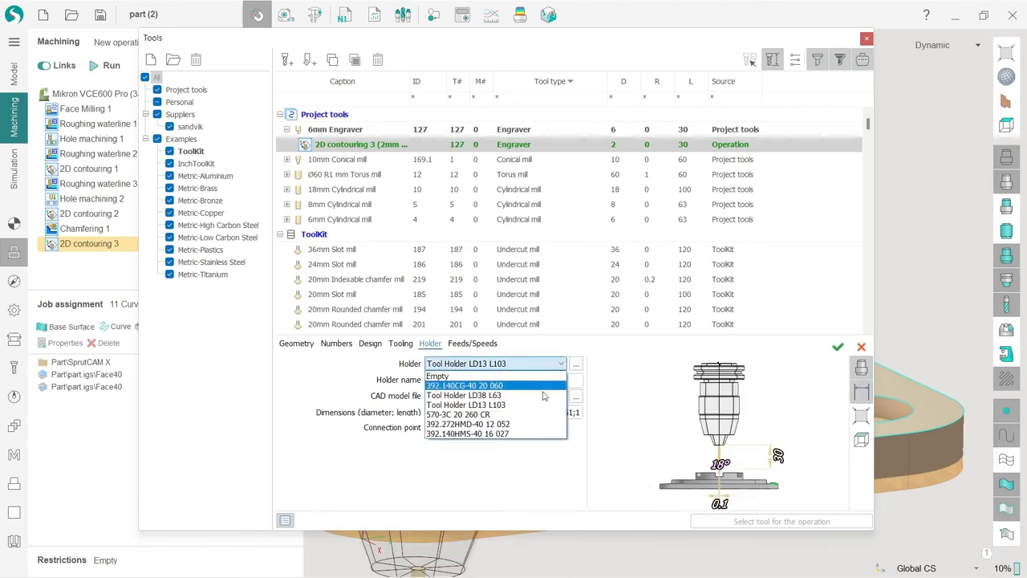
left_click(747, 439)
scroll(746, 440, "up", 2)
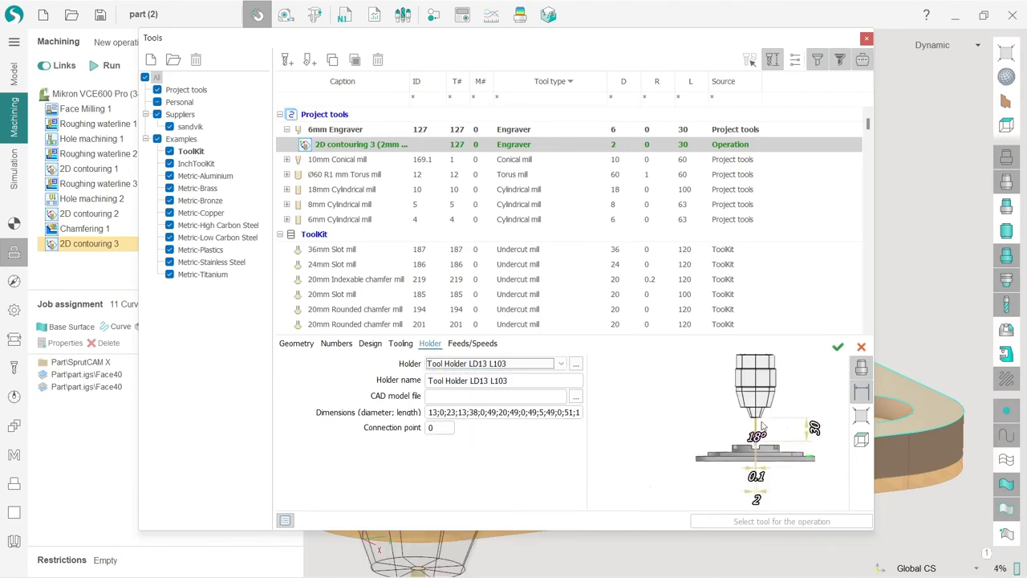
left_click(837, 347)
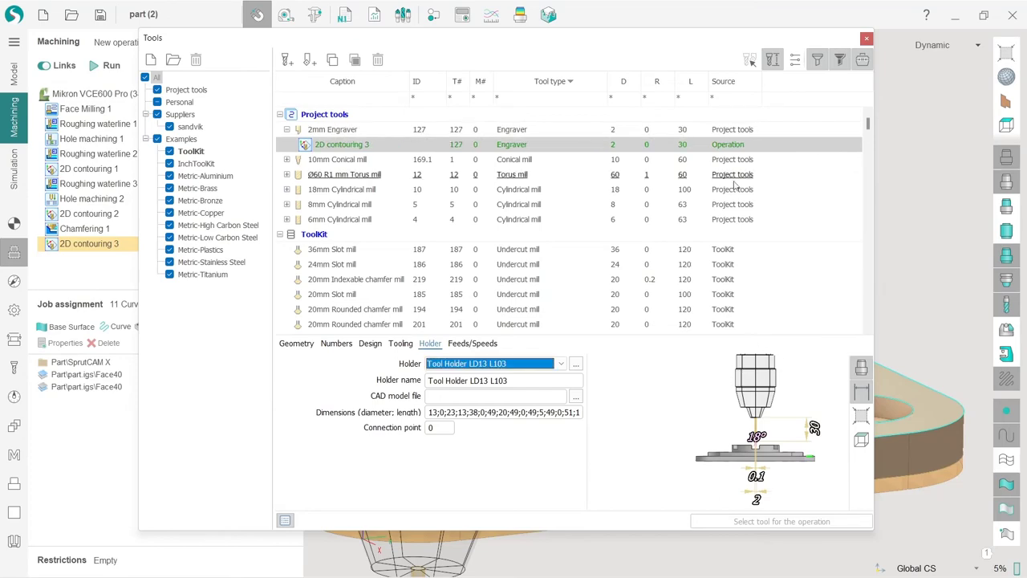
left_click(866, 38)
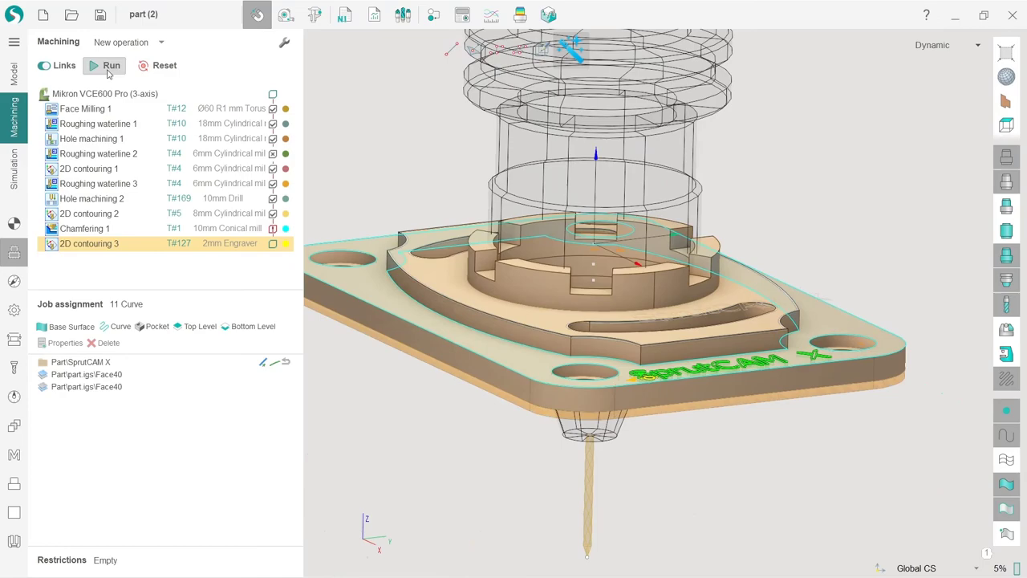
Calculate the toolpath of 2D contouring 3 and examine its rapid moves above the flange.
left_click(105, 66)
middle_click_drag(727, 340, 605, 263)
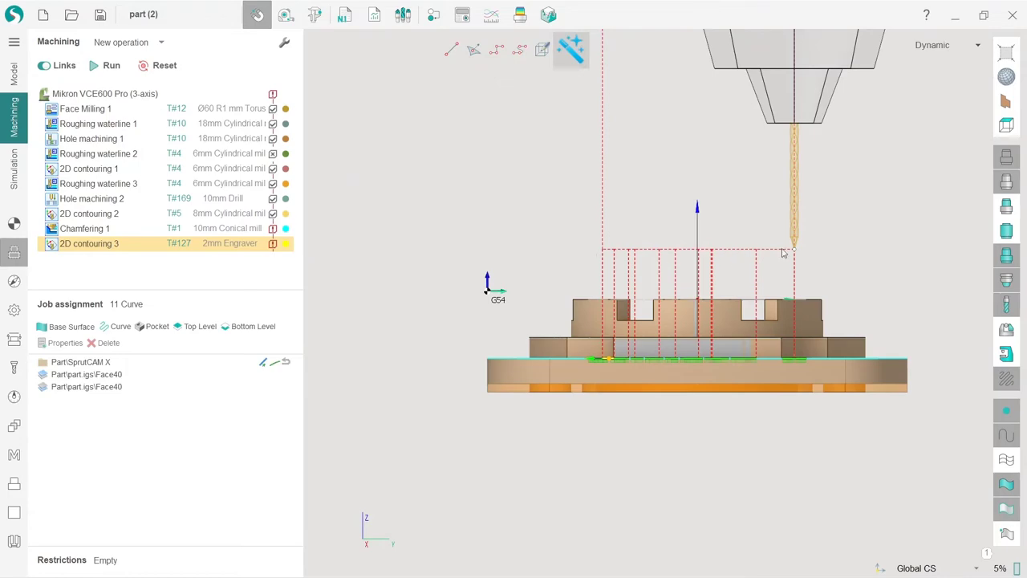
right_click_drag(620, 262, 732, 388)
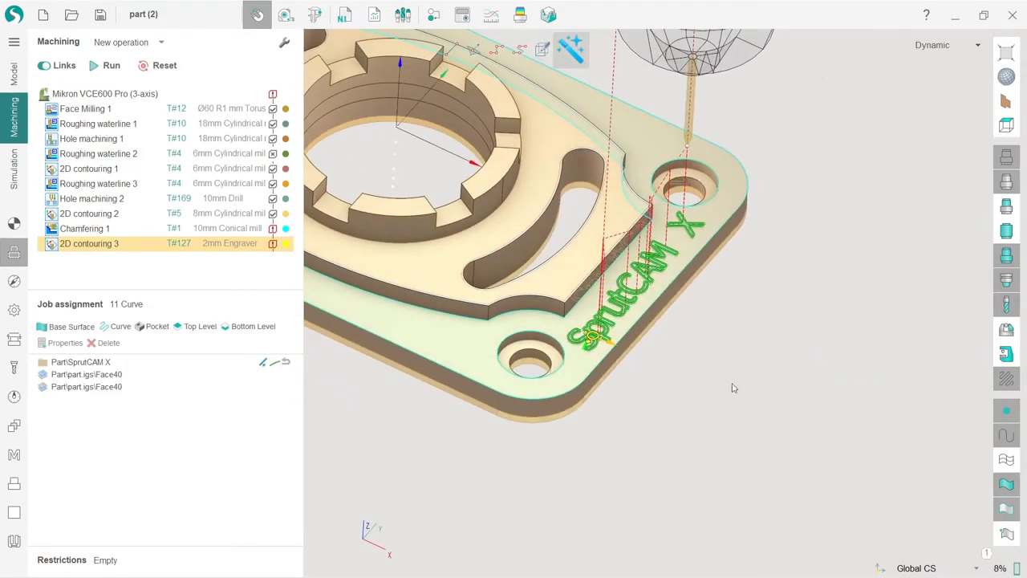
Set the safe level in the links and leads of 2D contouring 3 to -13 mm from the part.
left_click(12, 341)
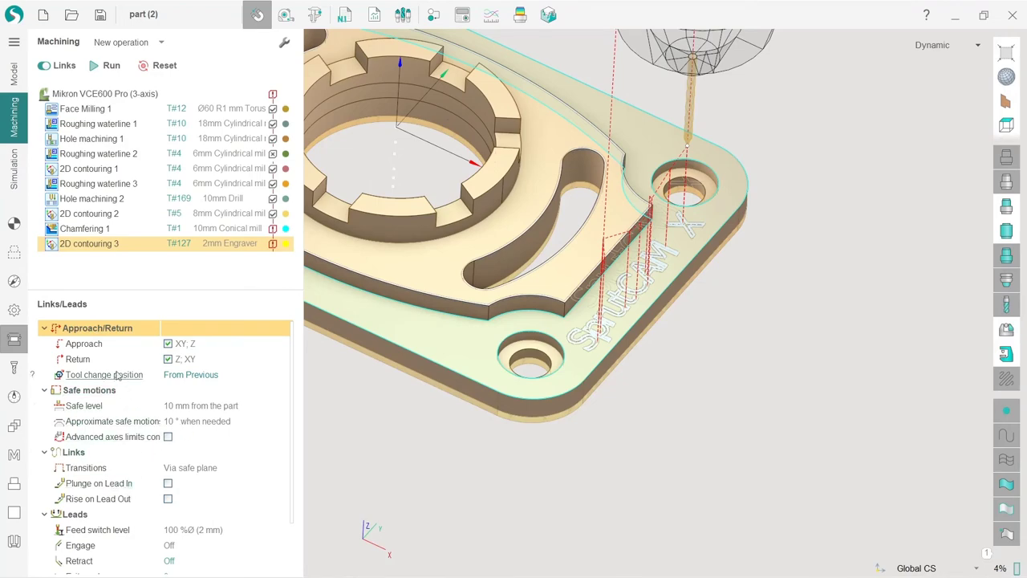
left_click(148, 407)
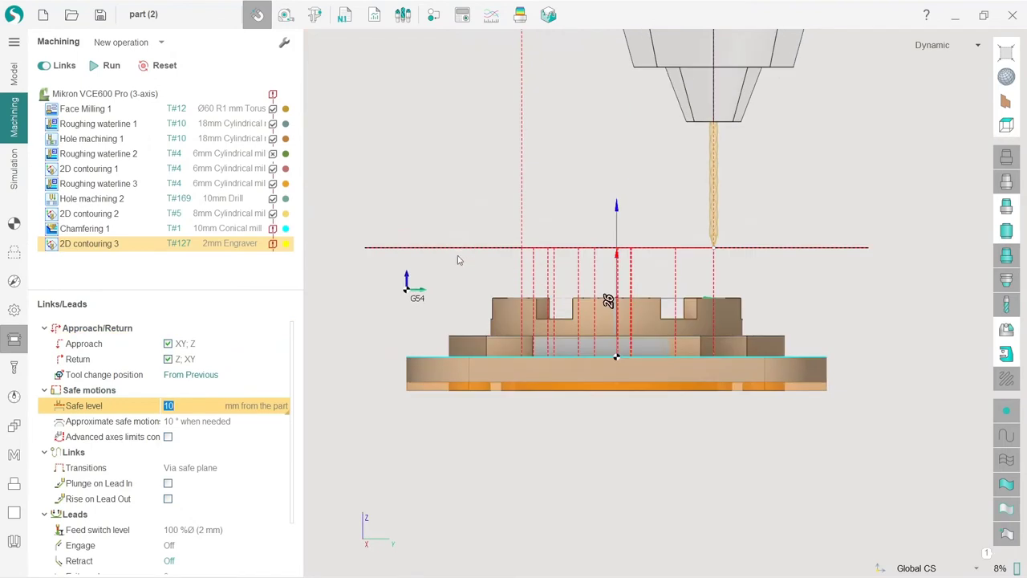
type("0")
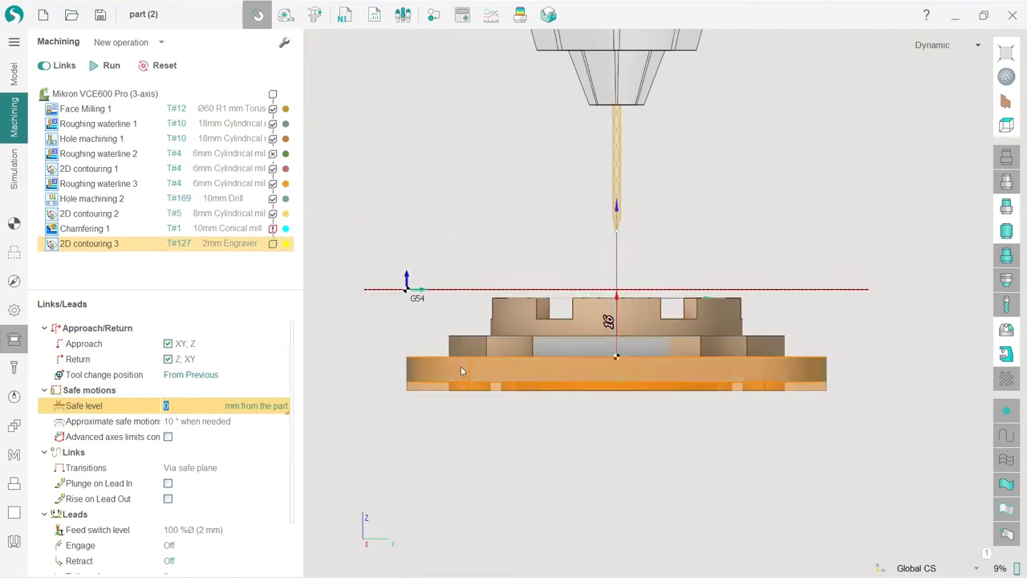
type("-13")
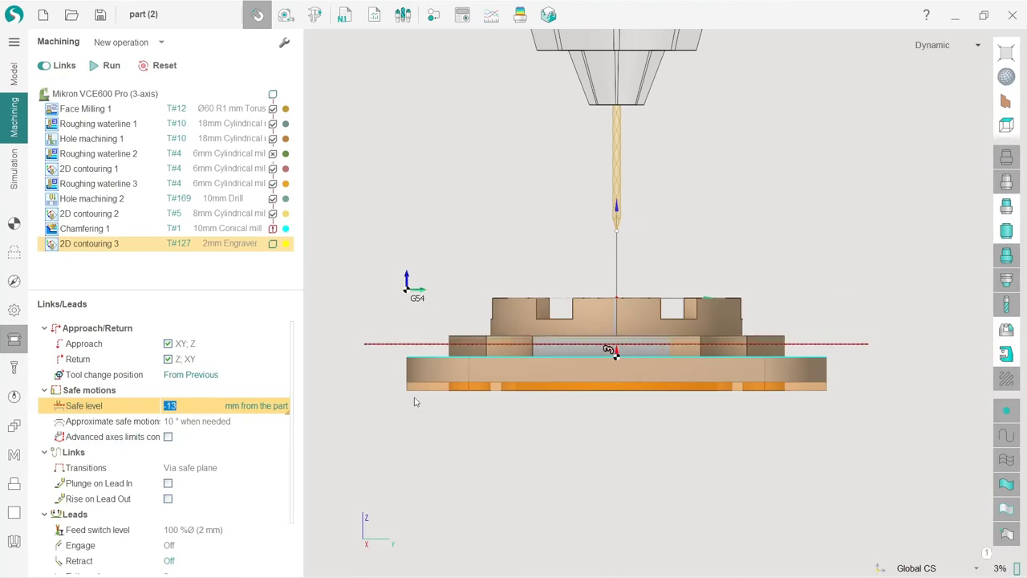
scroll(568, 369, "down", 3)
scroll(574, 366, "up", 6)
middle_click_drag(600, 351, 644, 424)
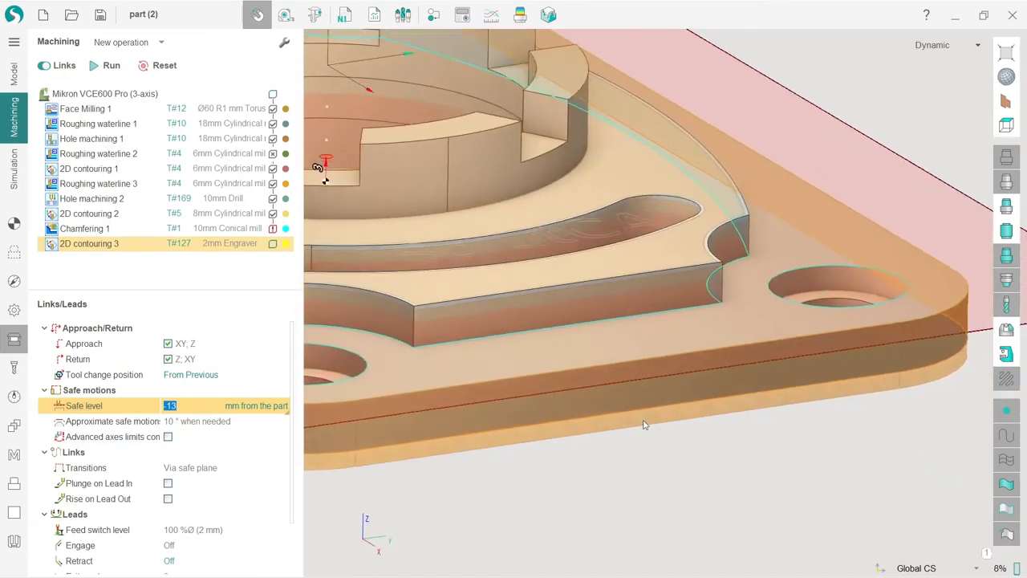
Recalculate 2D contouring 3 with the lowered safe level and examine the toolpath around the lettering up close.
left_click(107, 67)
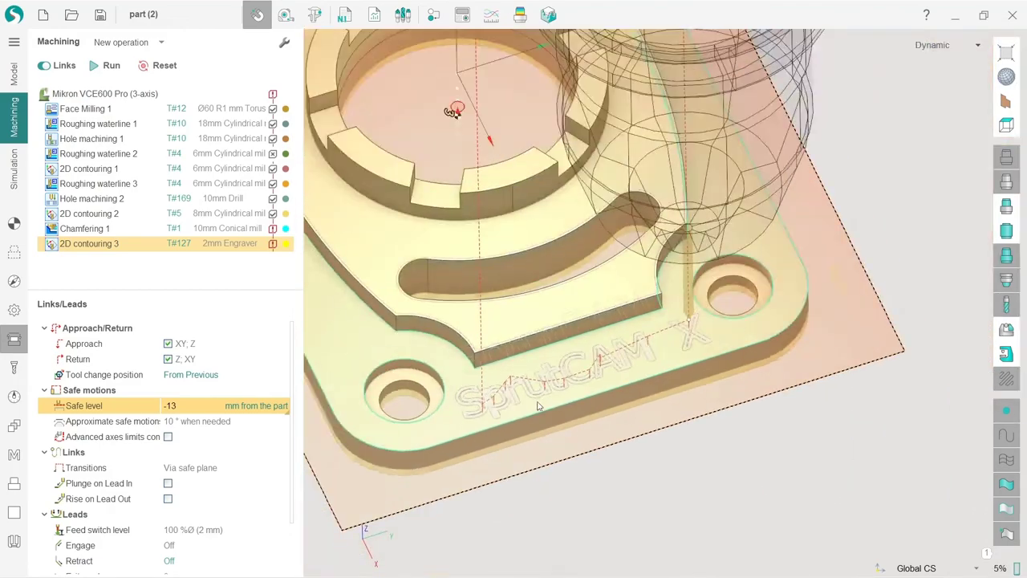
scroll(479, 394, "up", 5)
mouse_move(474, 420)
middle_mouse_down()
mouse_move(525, 403)
mouse_move(473, 414)
middle_mouse_up()
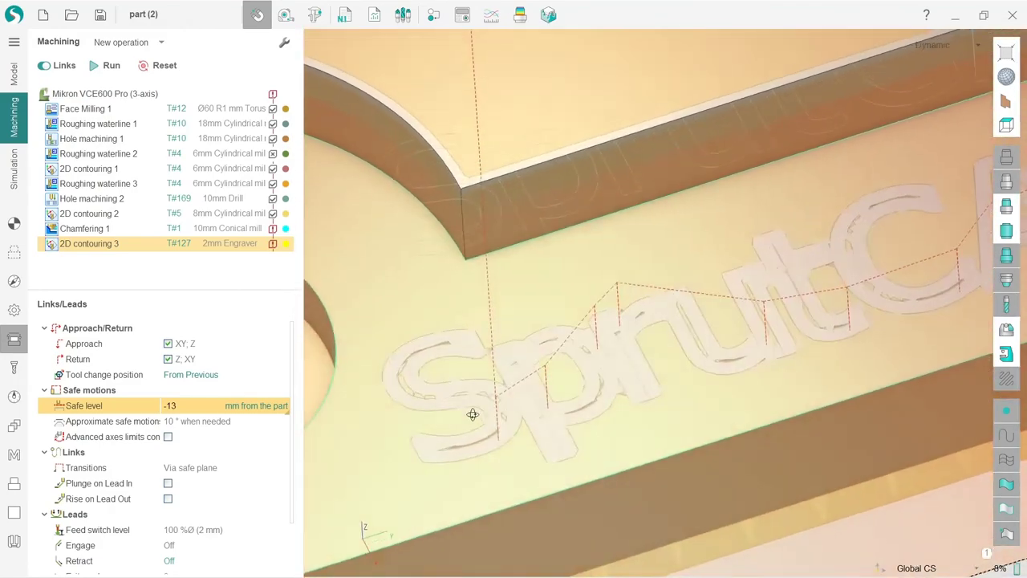
left_click_drag(473, 414, 475, 419)
scroll(488, 373, "down", 3)
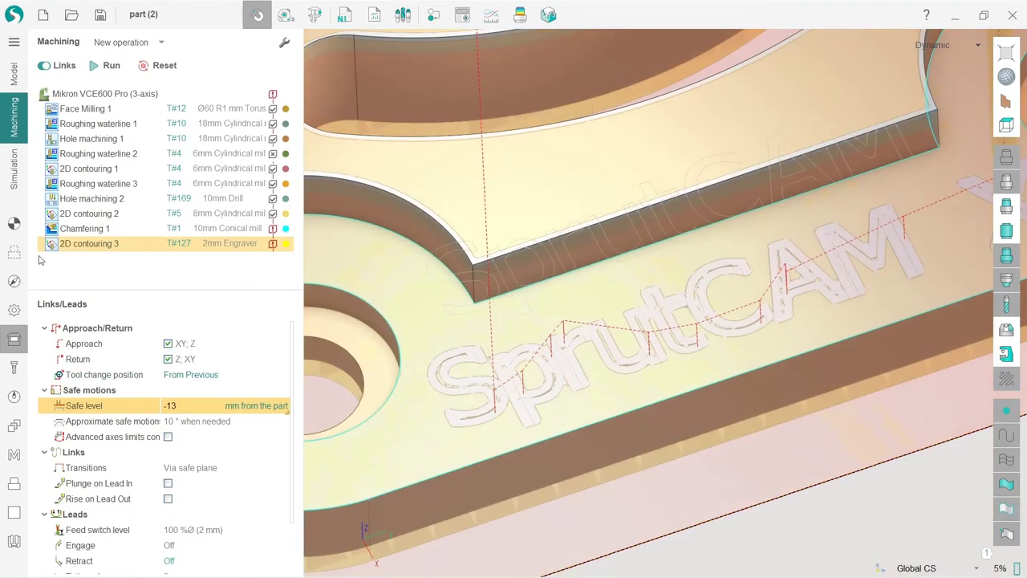
Set the bottom level in the strategy of 2D contouring 3 to -16.5 mm.
left_click(14, 252)
left_click(14, 281)
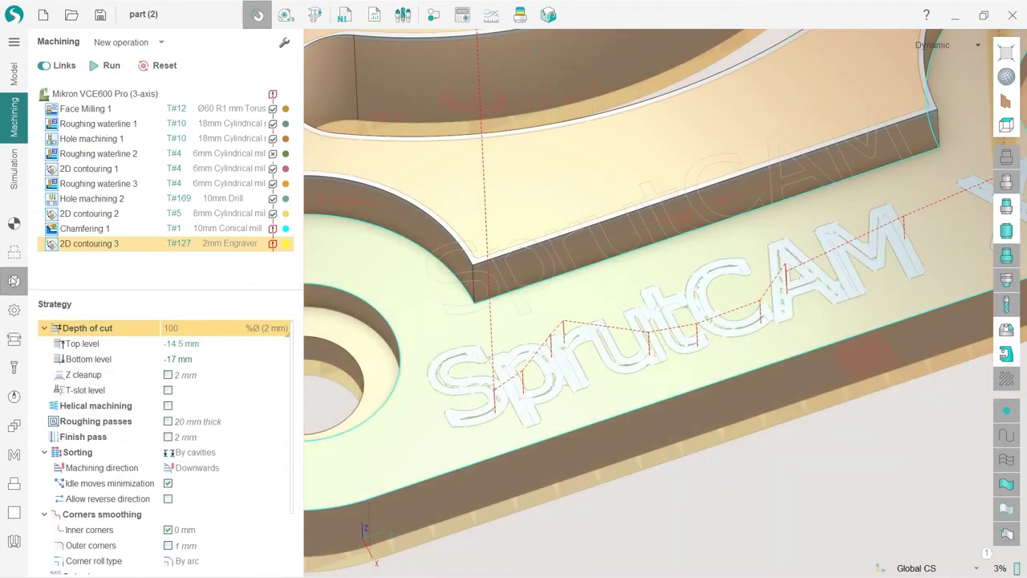
left_click(177, 361)
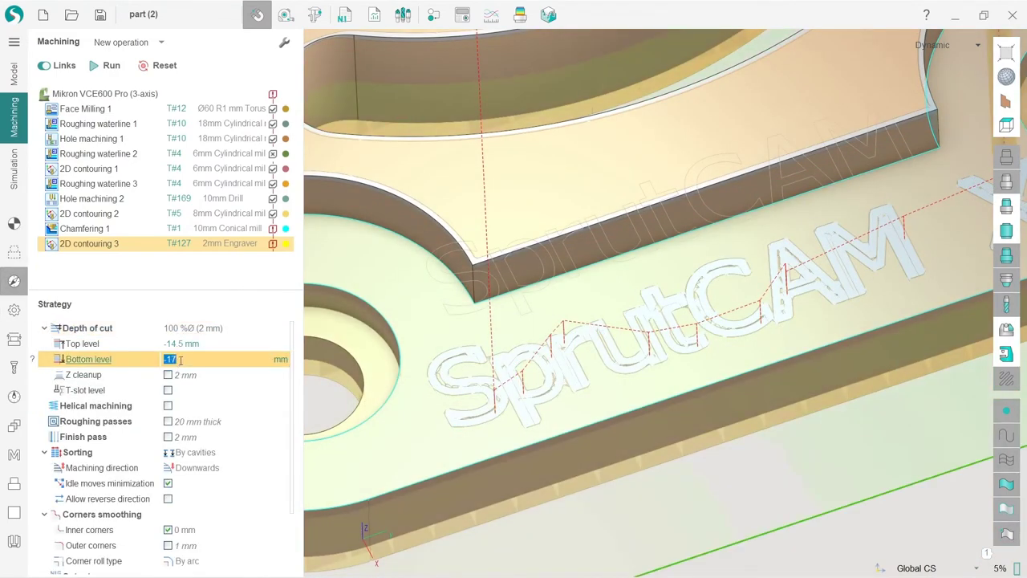
scroll(182, 359, "up", 1)
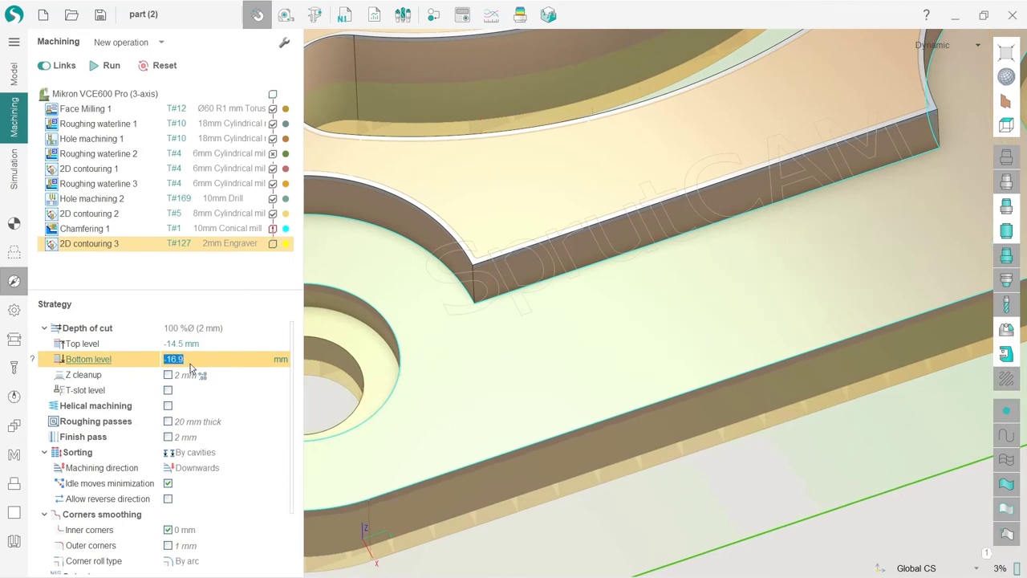
scroll(190, 367, "up", 4)
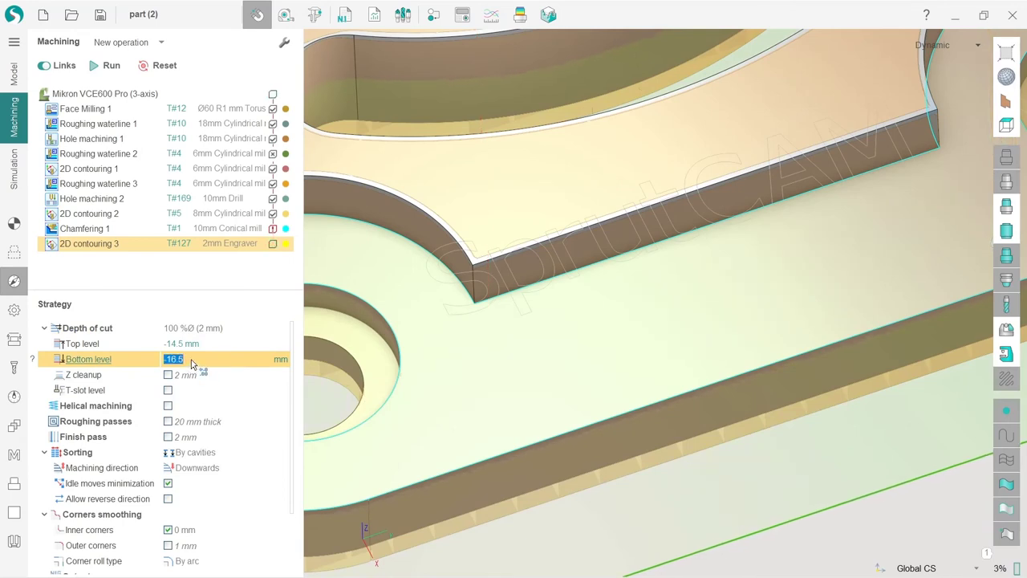
scroll(191, 364, "up", 3)
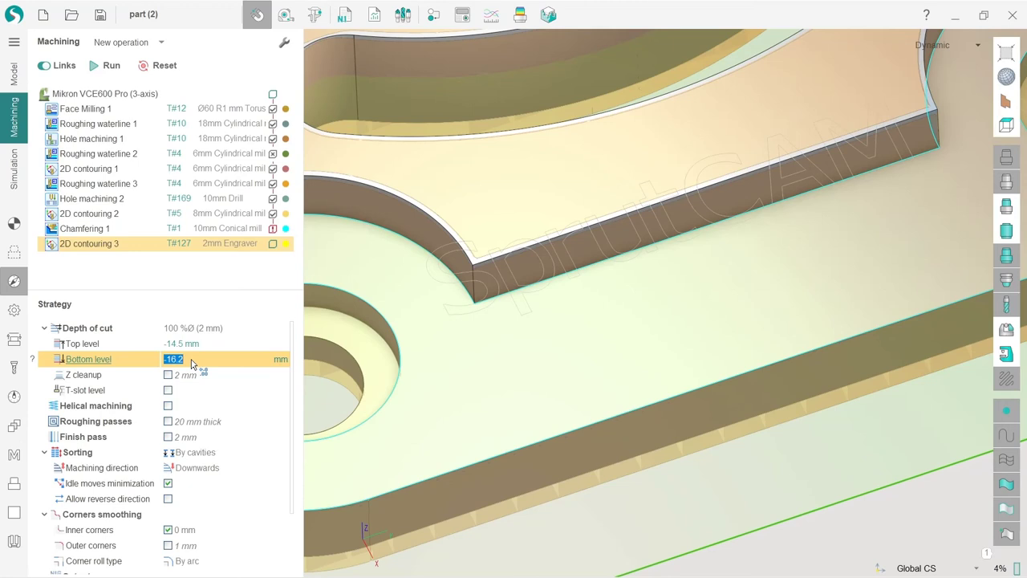
scroll(191, 364, "down", 2)
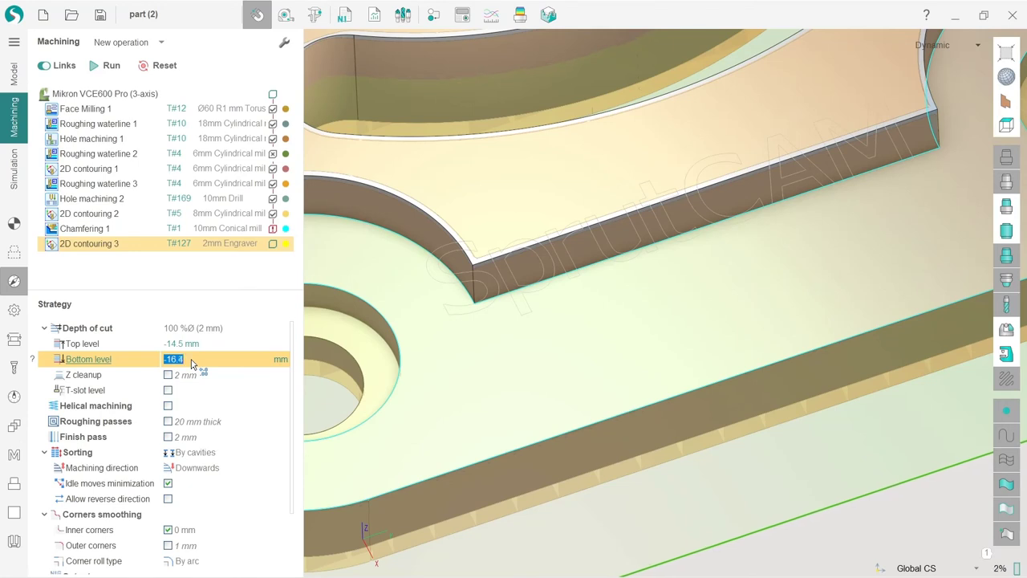
scroll(191, 364, "down", 1)
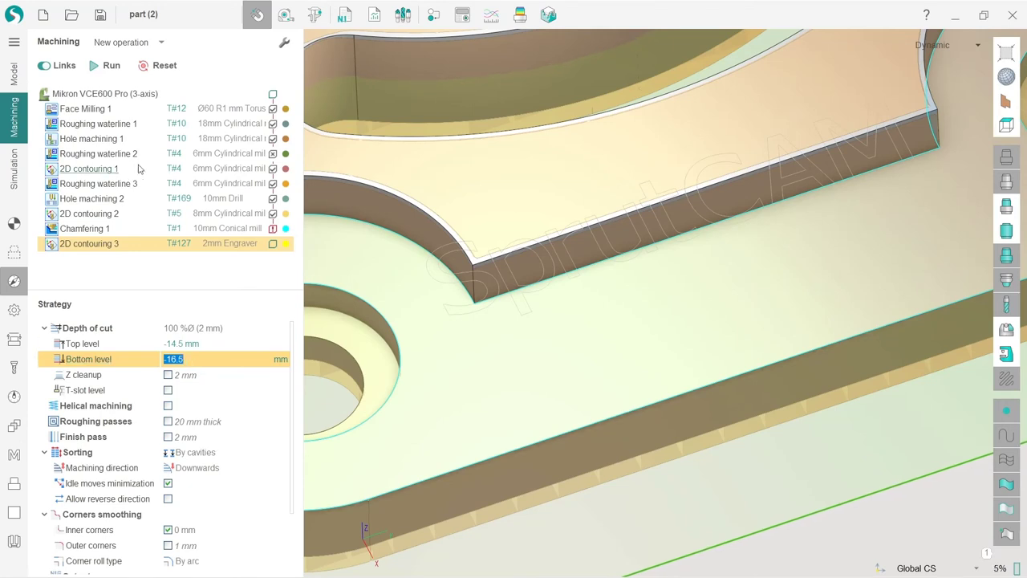
Recalculate 2D contouring 3 with the new bottom level and view the whole lettering toolpath.
left_click(108, 65)
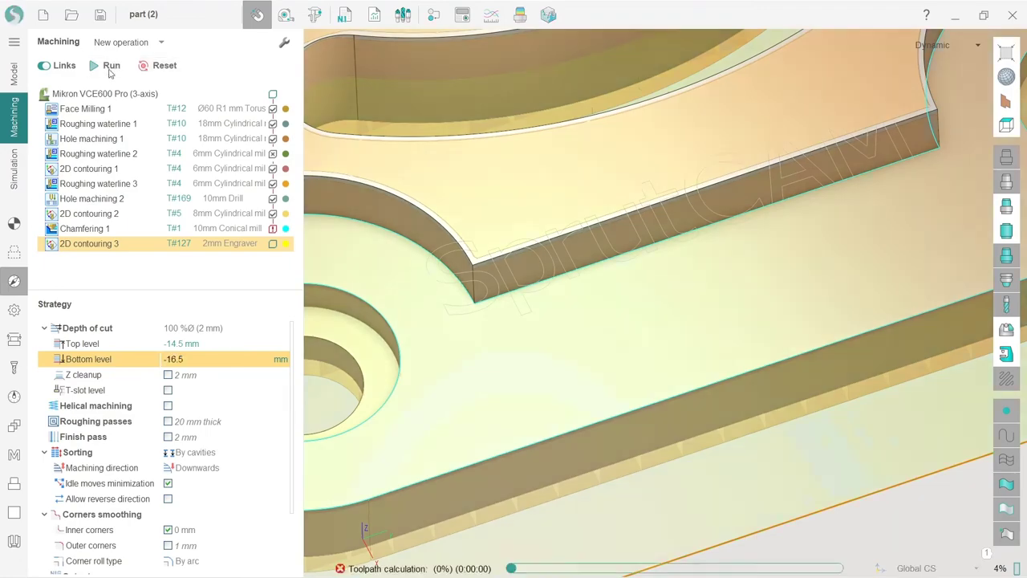
middle_click_drag(499, 342, 496, 379)
scroll(465, 293, "down", 3)
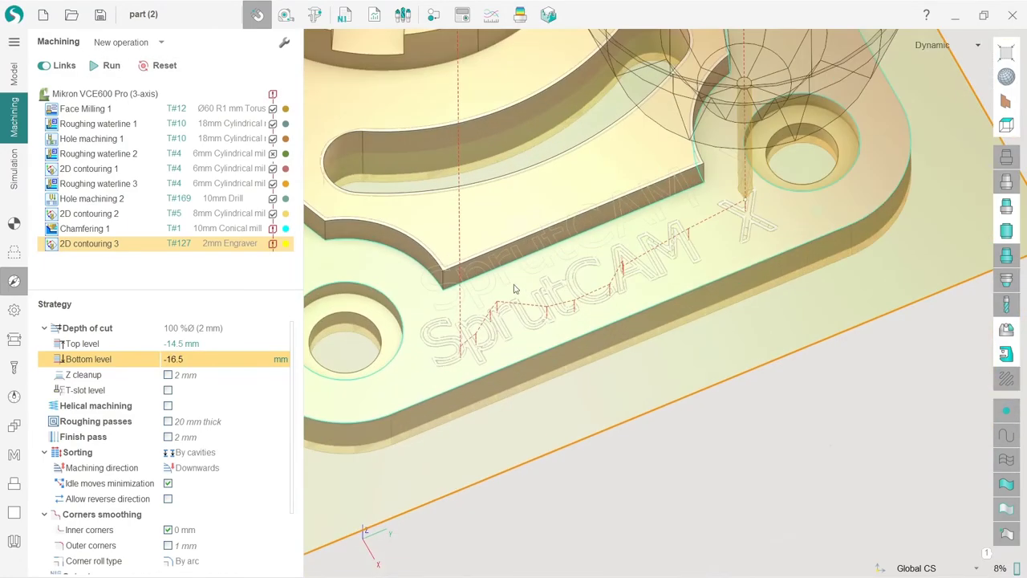
Switch to simulation, reset the simulated results and fast-simulate the operations up to 2D contouring 3.
left_click(21, 176)
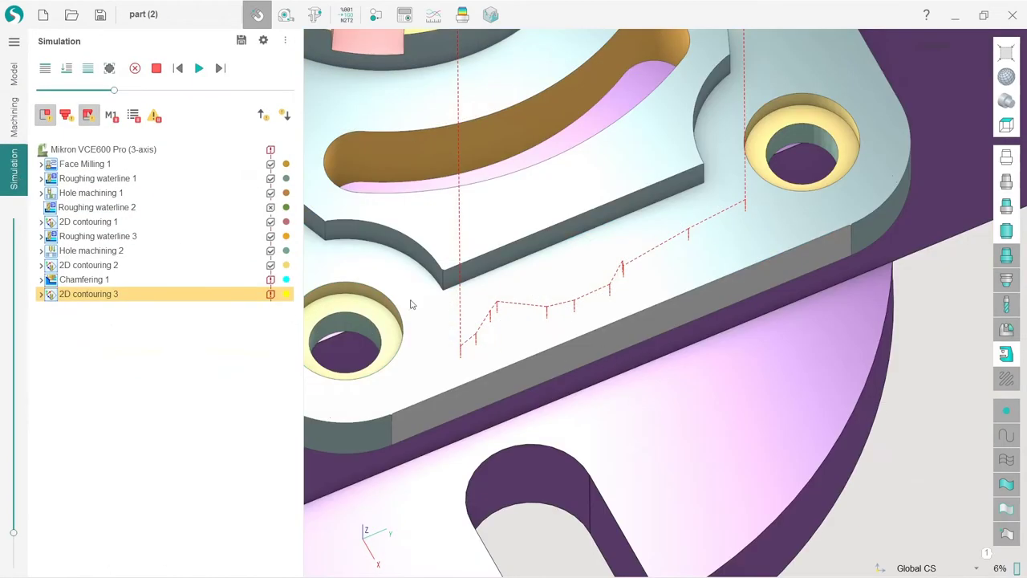
left_click(134, 68)
left_click(67, 71)
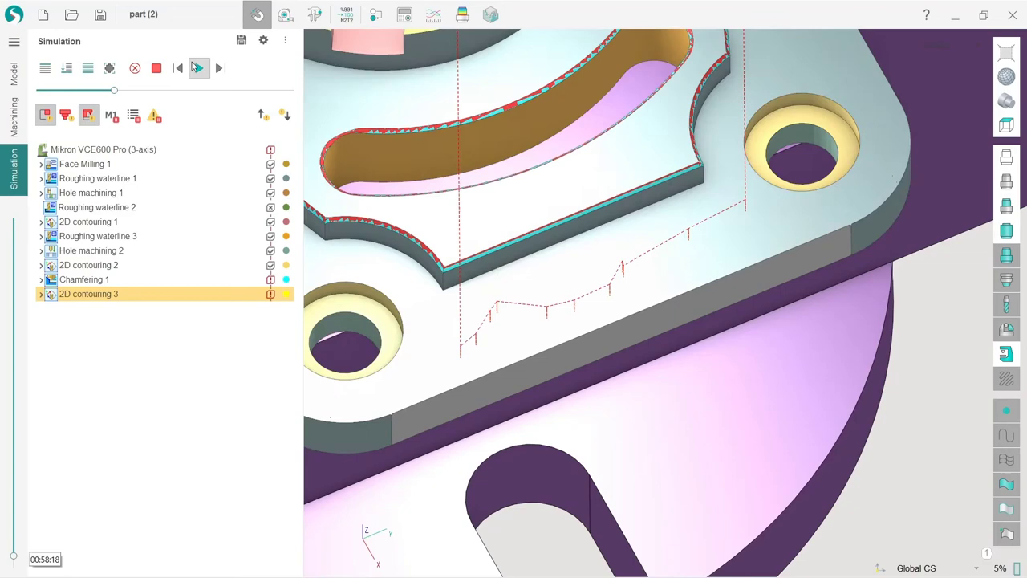
Run the simulation of 2D contouring 3 at a higher speed and watch the letters being engraved up close.
left_click(199, 68)
scroll(557, 340, "down", 8)
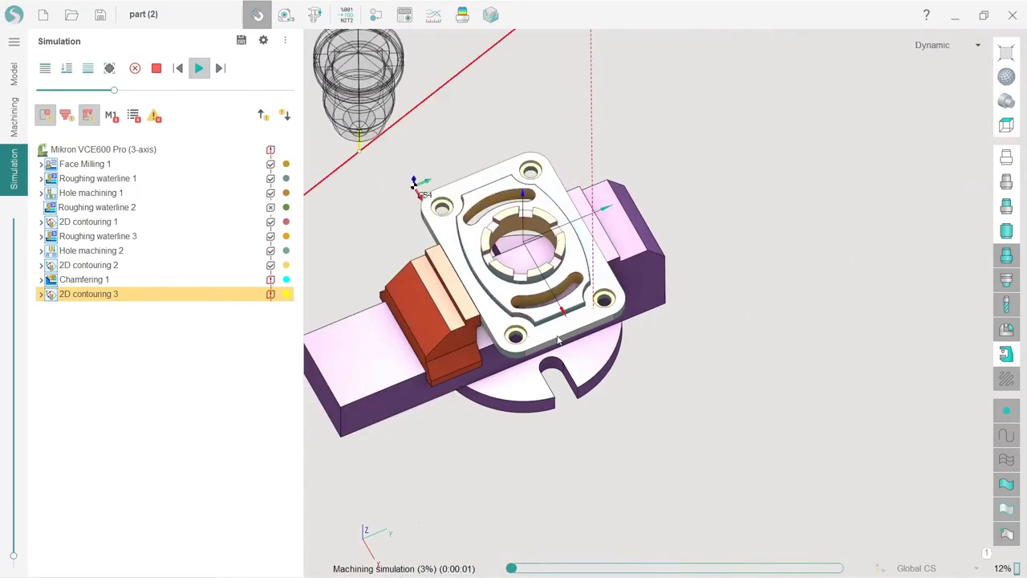
left_click(183, 88)
left_click_drag(181, 89, 134, 90)
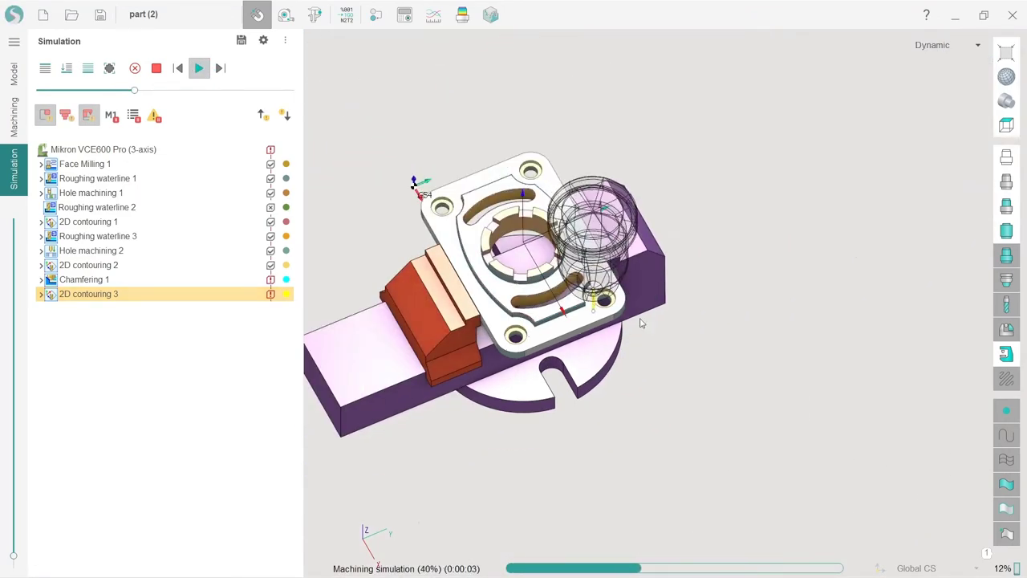
scroll(542, 285, "up", 5)
scroll(543, 284, "up", 2)
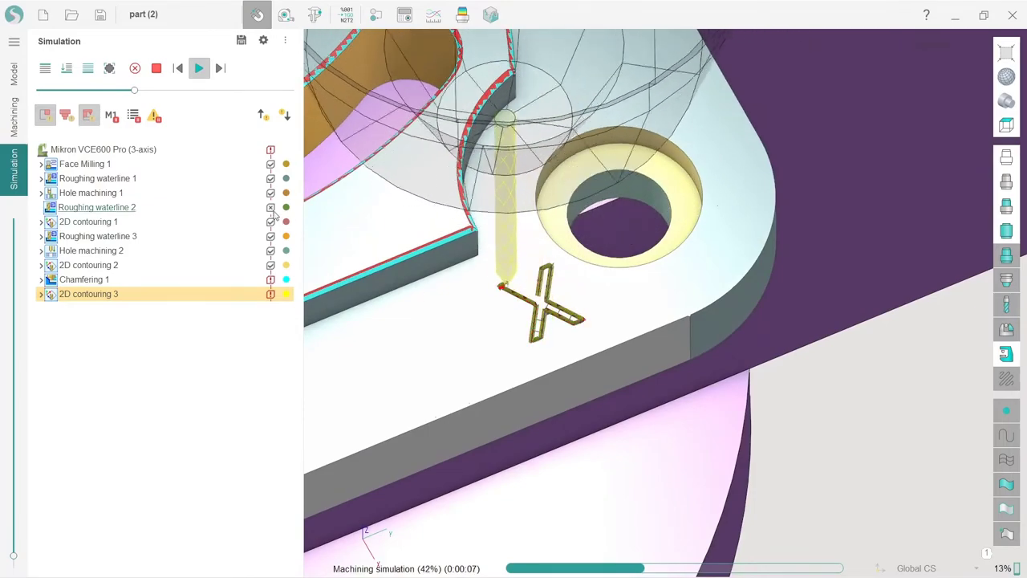
scroll(530, 359, "up", 5)
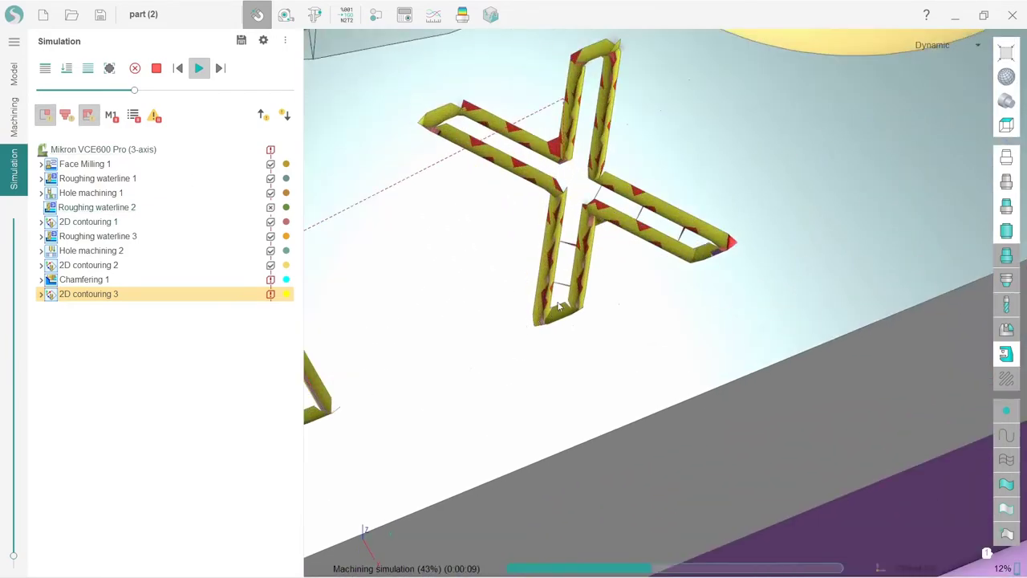
middle_click_drag(562, 306, 616, 313)
scroll(618, 316, "down", 5)
scroll(618, 315, "down", 1)
scroll(504, 328, "up", 2)
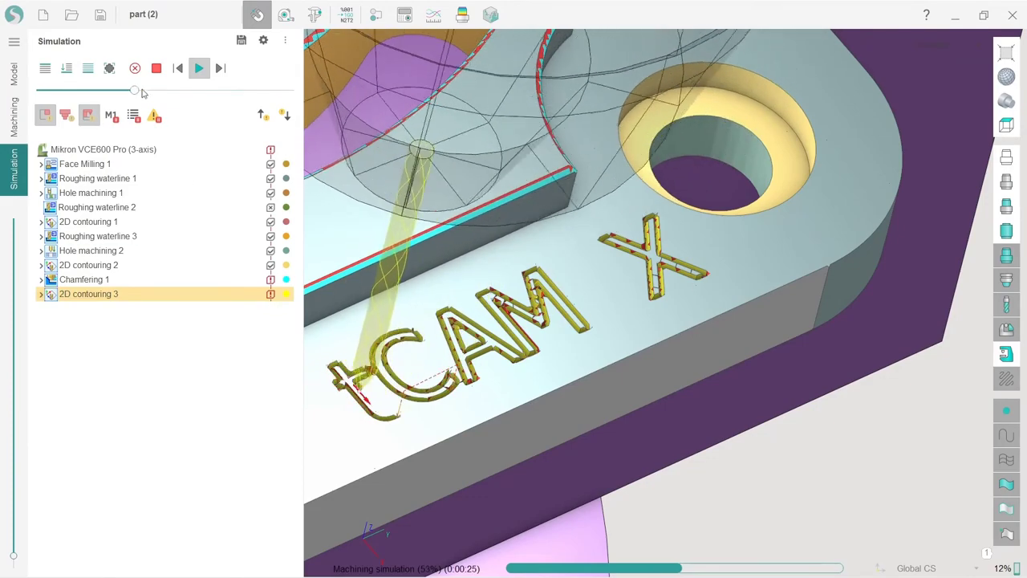
Stop the simulation, select the Mikron VCE600 Pro machine and collapse the 2D contouring 3 commands.
left_click(156, 68)
scroll(120, 192, "up", 5)
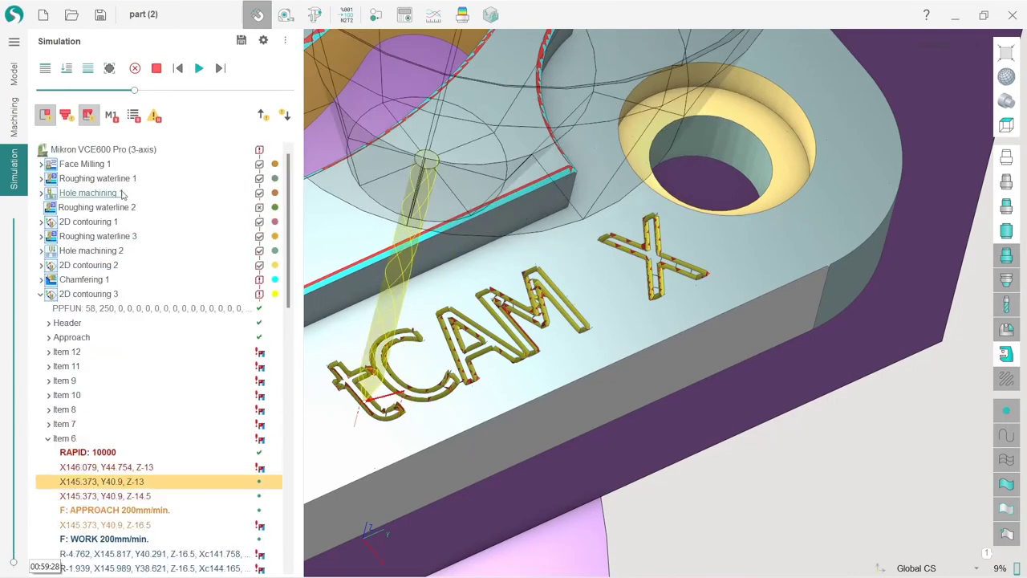
left_click(103, 152)
left_click(40, 294)
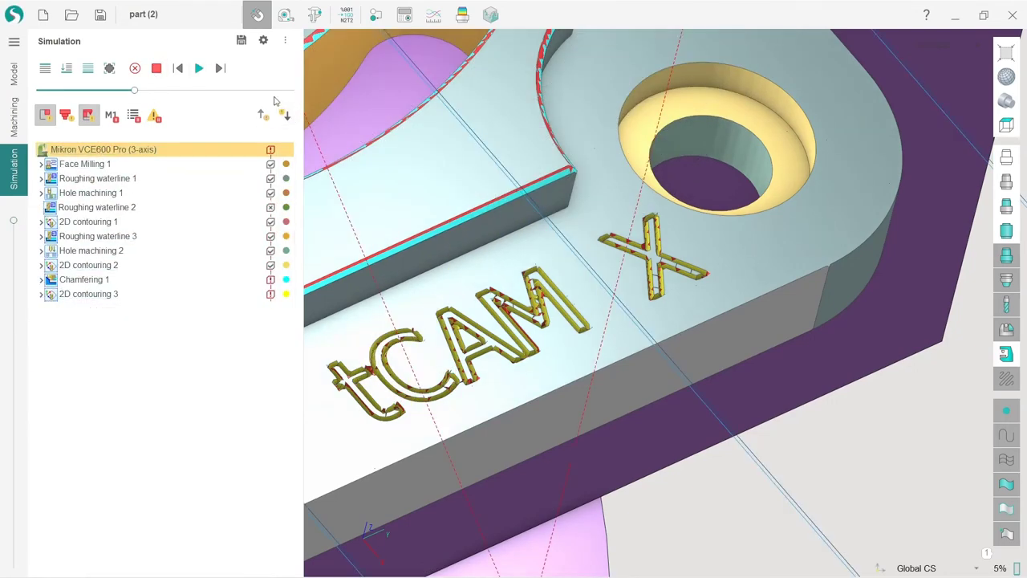
Examine the surface quality of the partly engraved lettering up close and from different angles.
scroll(550, 306, "up", 5)
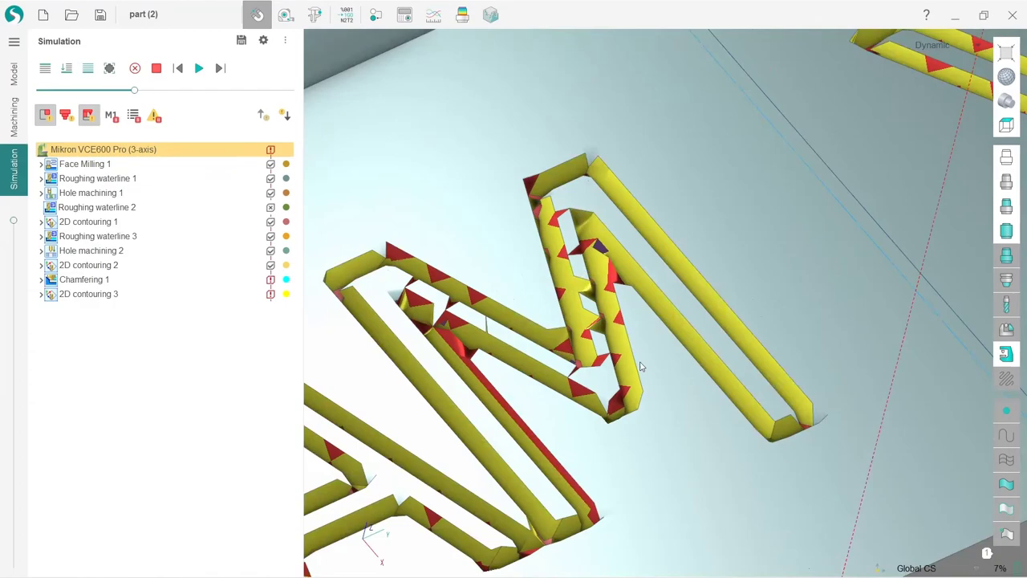
scroll(618, 348, "up", 4)
middle_click_drag(618, 347, 617, 372)
scroll(617, 371, "down", 6)
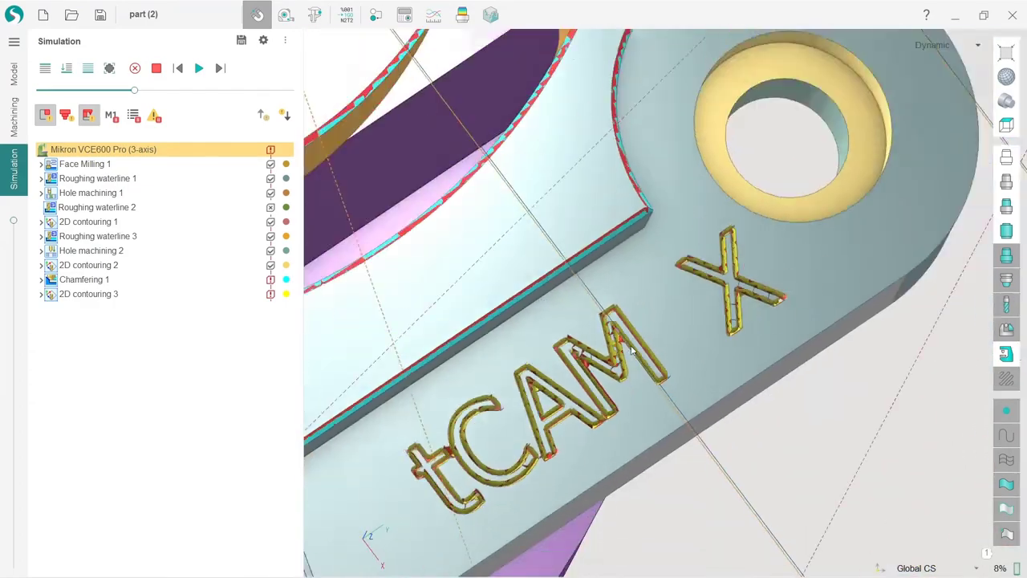
scroll(632, 351, "down", 2)
scroll(704, 324, "down", 5)
scroll(664, 343, "up", 7)
scroll(637, 383, "down", 2)
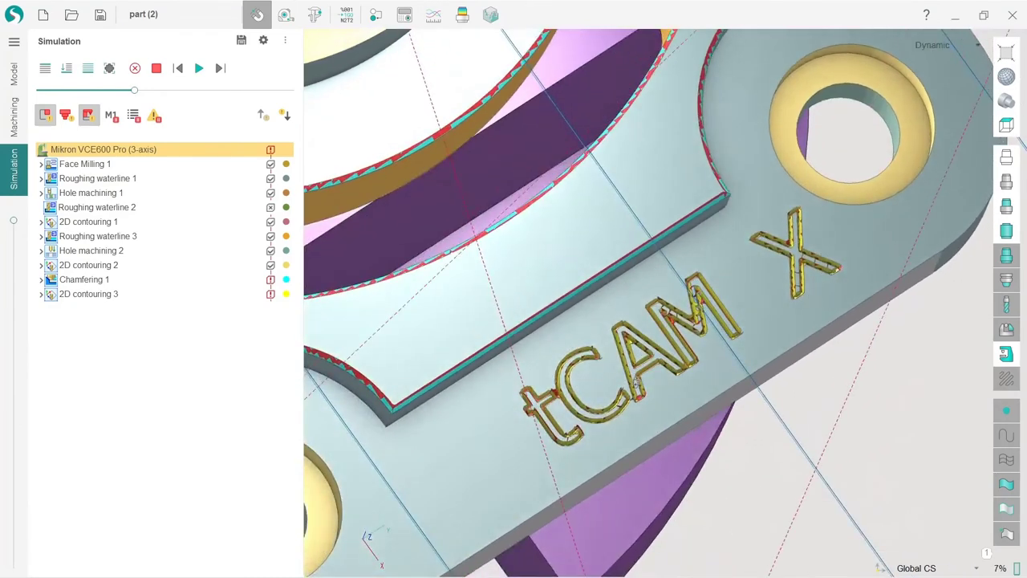
right_click_drag(637, 382, 660, 332)
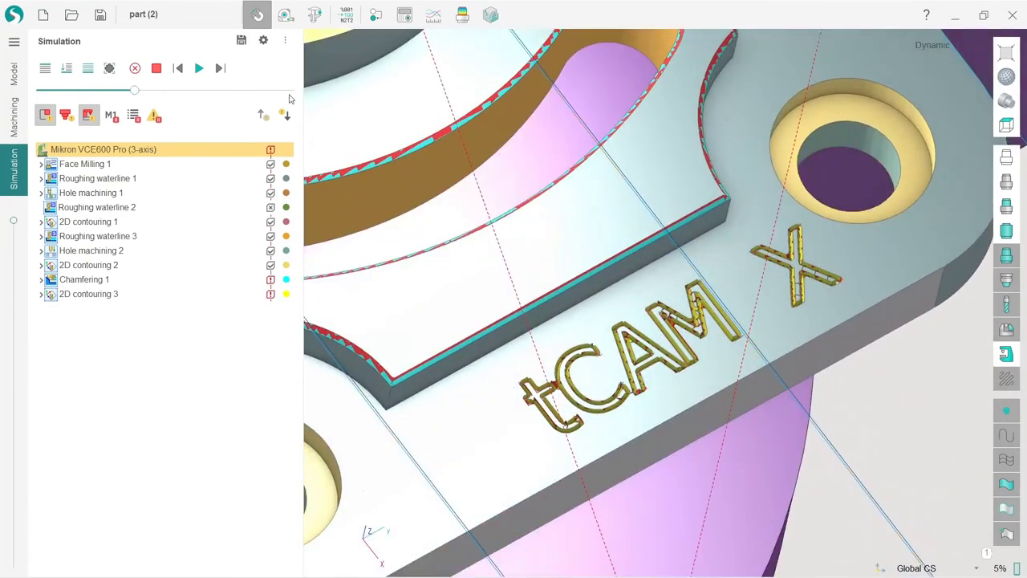
Change the simulation type to Solid in the simulation settings.
left_click(286, 42)
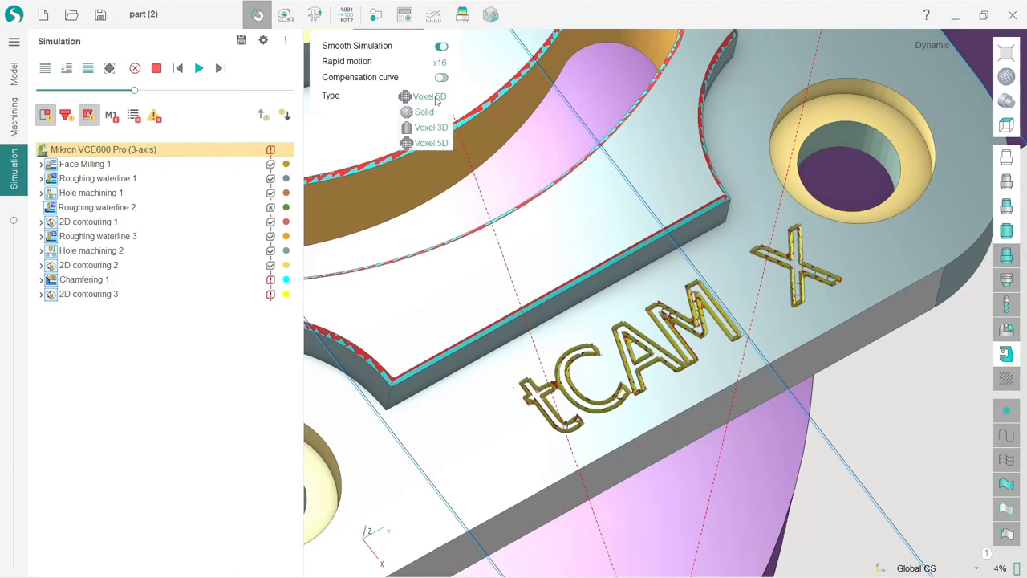
left_click(428, 117)
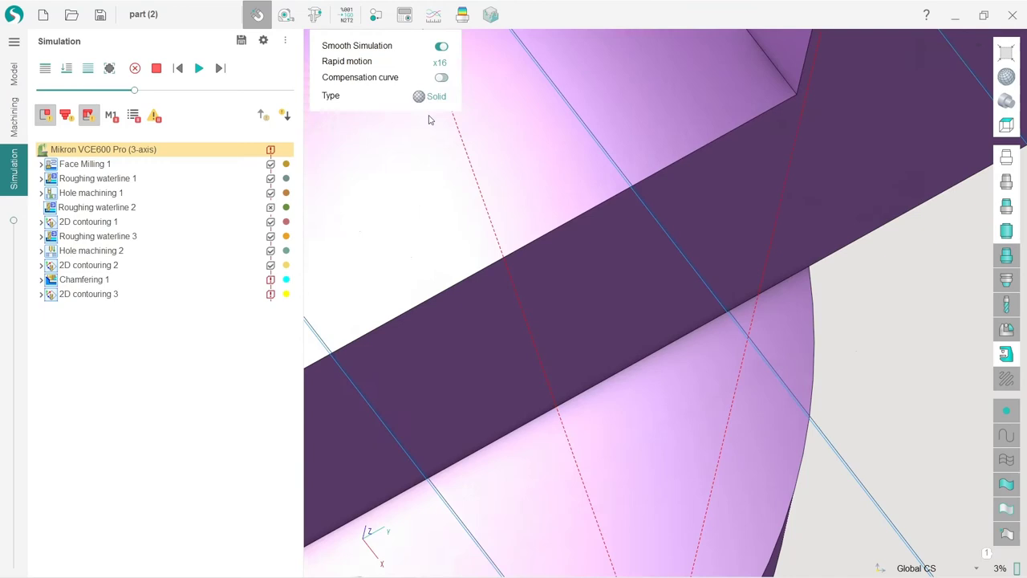
left_click(390, 197)
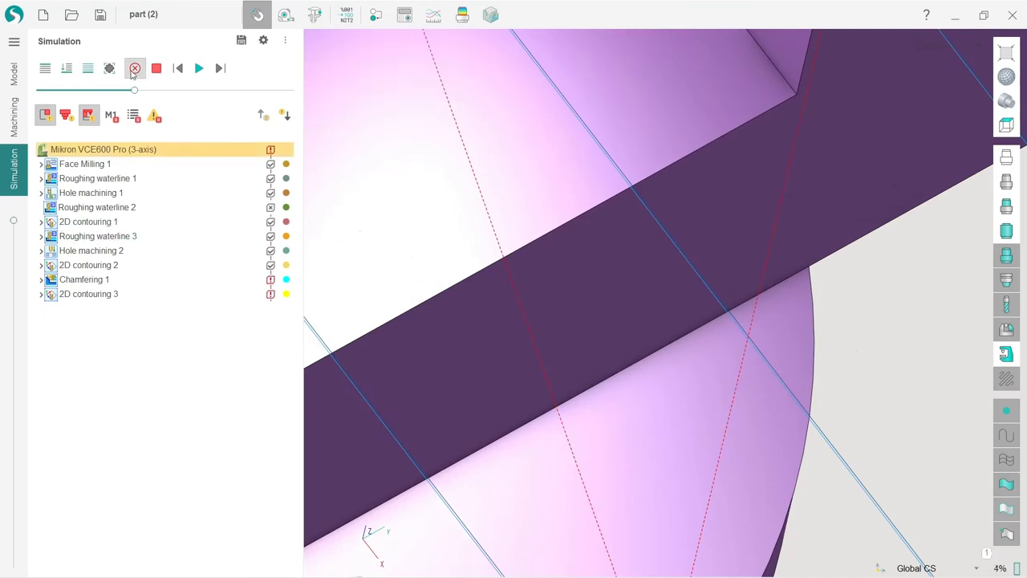
Reset the simulated results and fast-simulate the operations up to 2D contouring 3 with the solid workpiece.
left_click(68, 69)
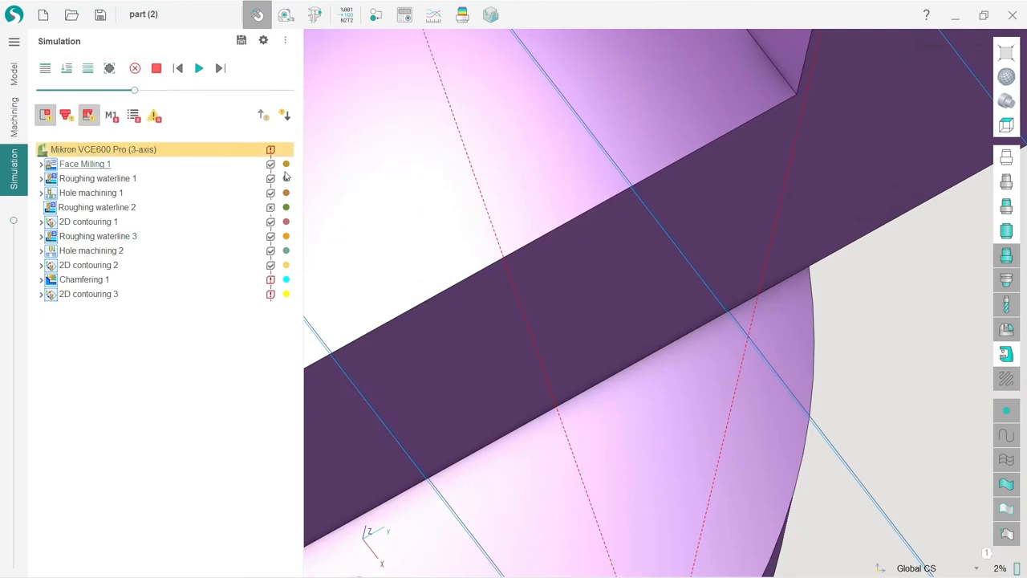
scroll(620, 332, "down", 3)
scroll(514, 298, "up", 1)
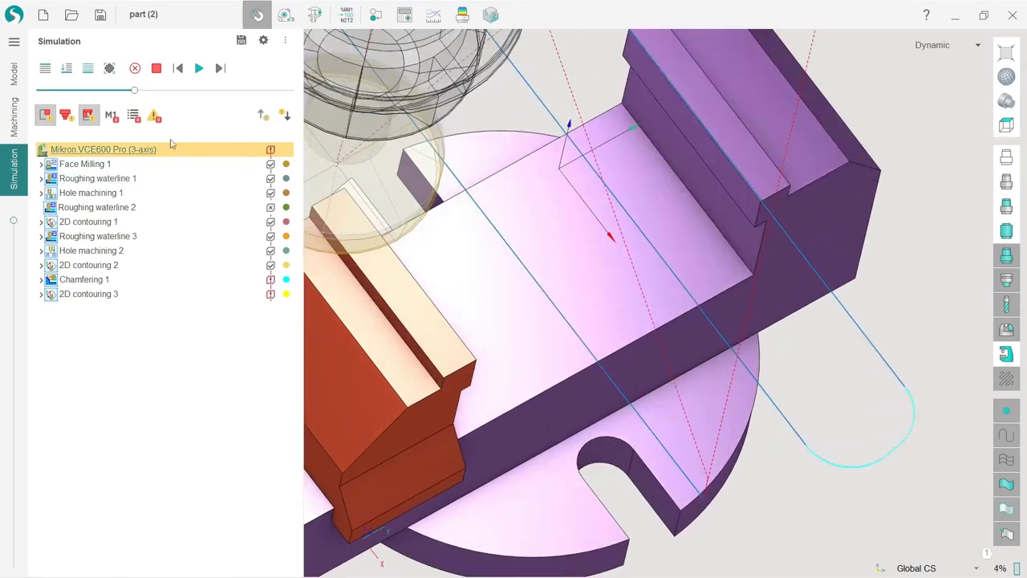
left_click(135, 68)
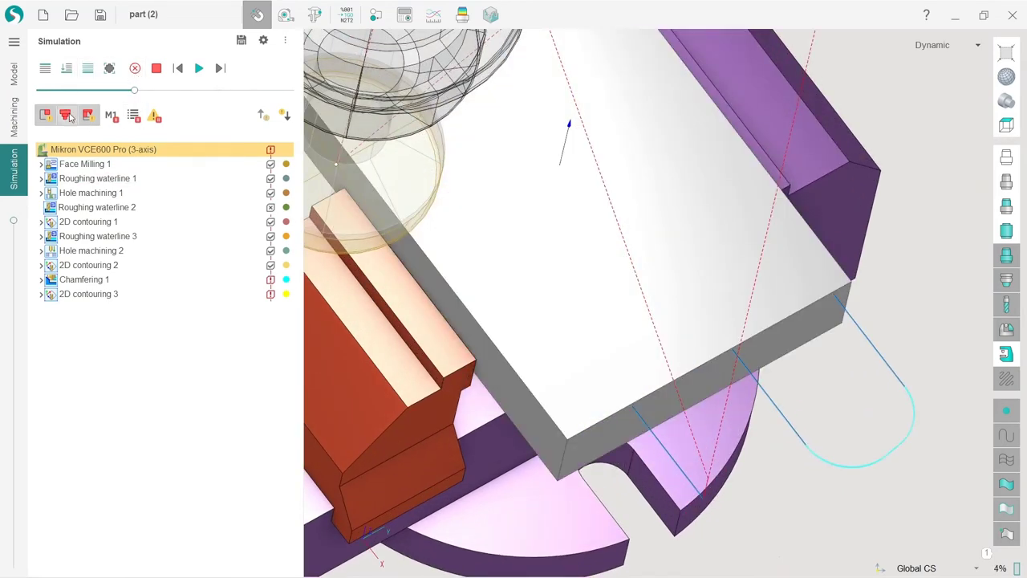
left_click(98, 294)
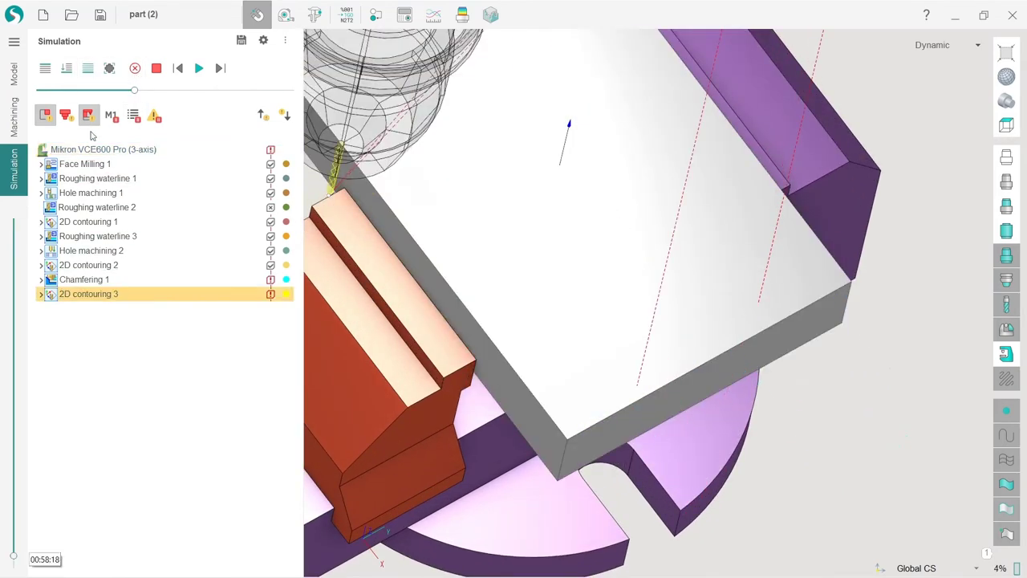
left_click(67, 69)
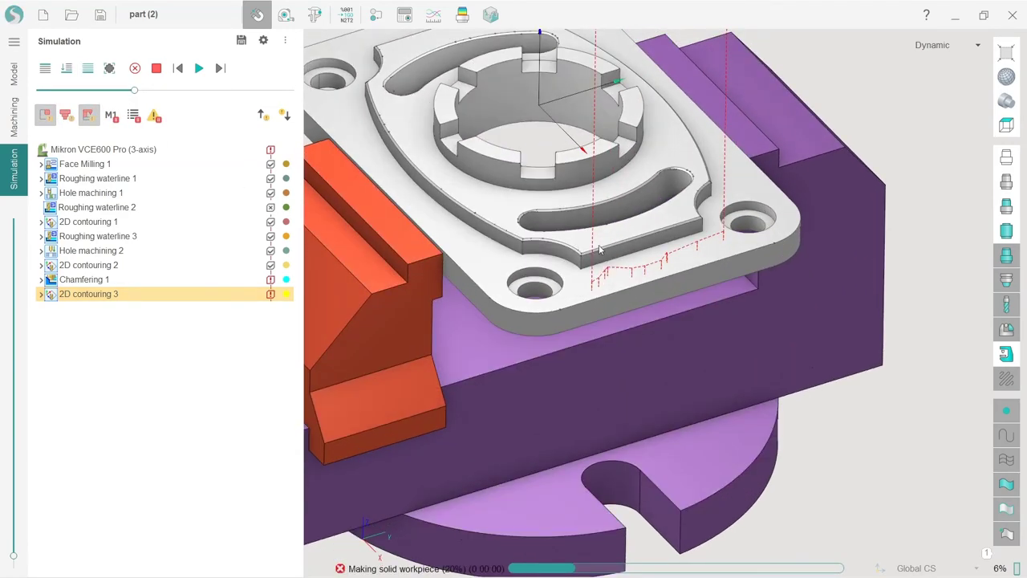
Simulate 2D contouring 3 on the solid workpiece and follow the engraver along the lettering up close.
scroll(599, 250, "up", 2)
scroll(511, 253, "up", 5)
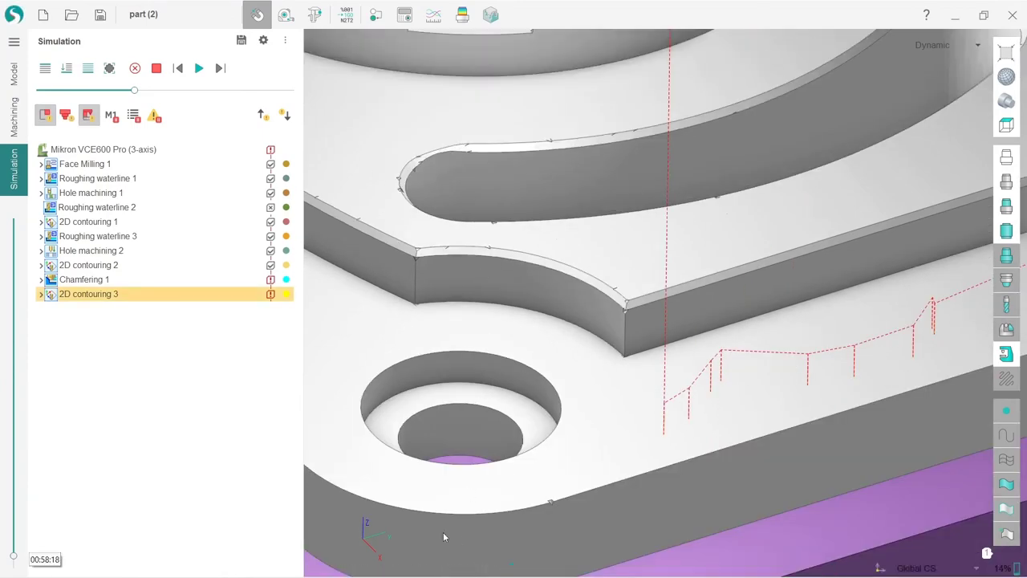
middle_click_drag(512, 337, 518, 363)
scroll(518, 364, "down", 4)
scroll(546, 367, "up", 2)
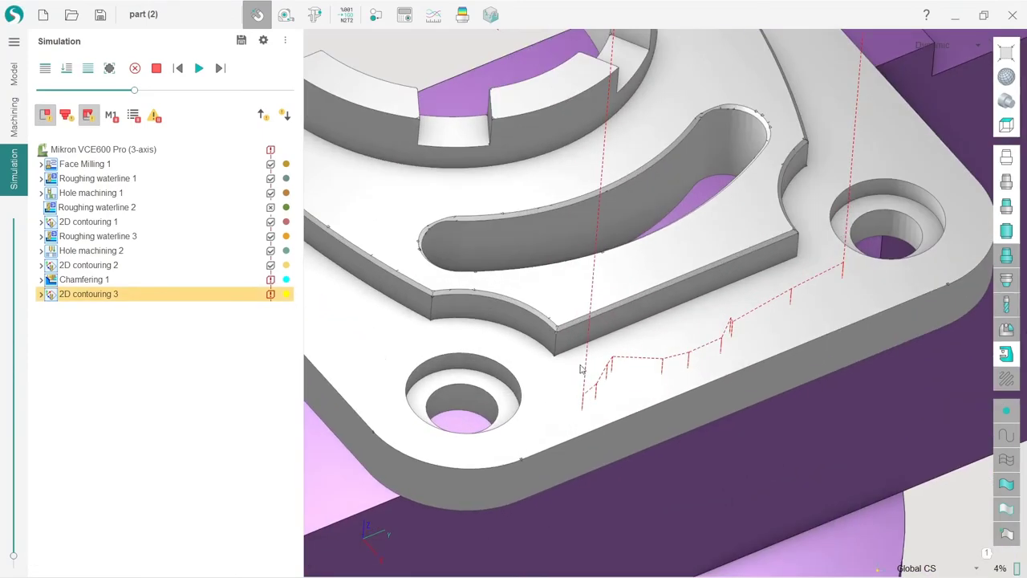
left_click(198, 69)
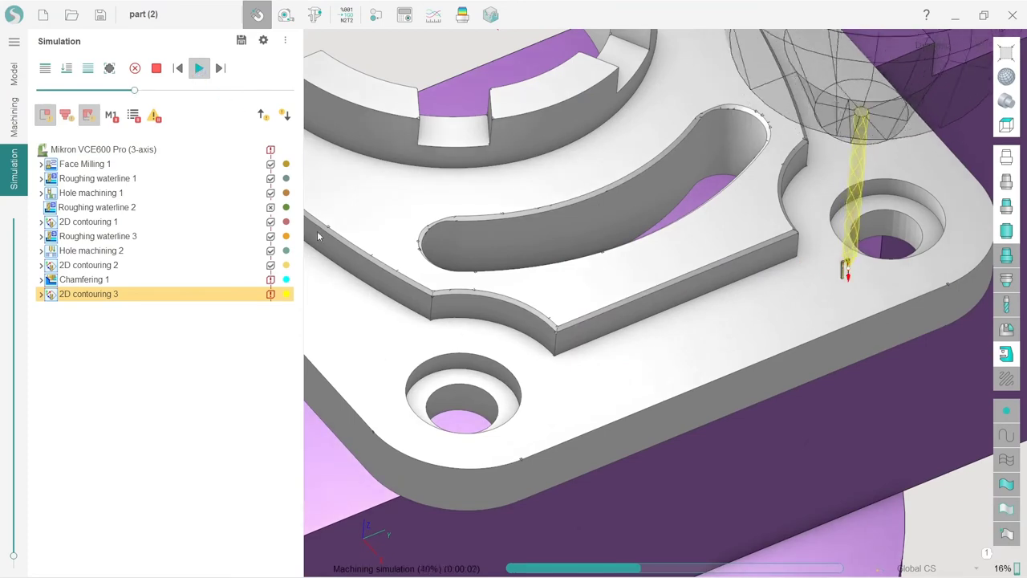
scroll(866, 270, "up", 5)
scroll(866, 271, "down", 3)
scroll(853, 241, "up", 3)
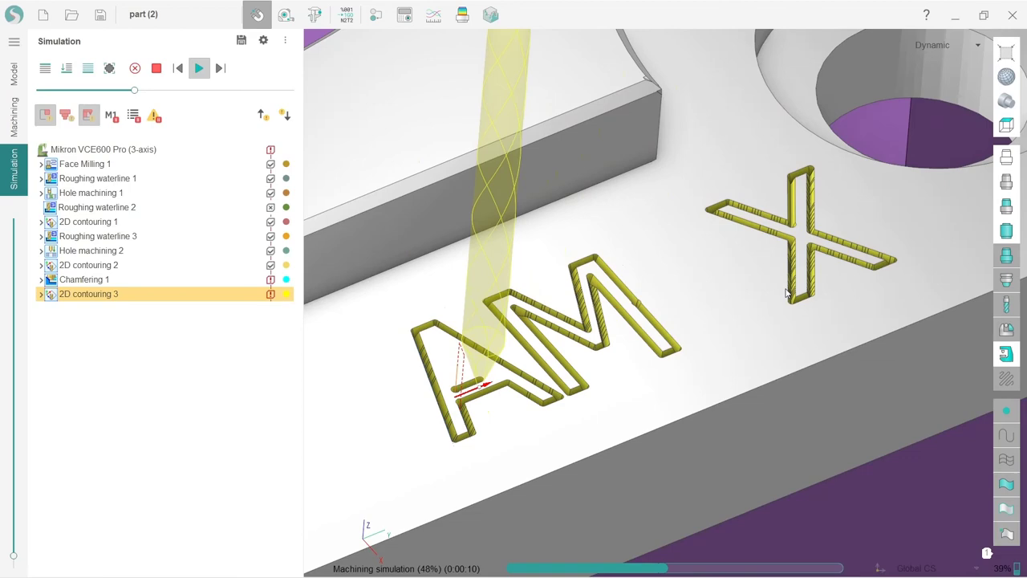
scroll(367, 532, "down", 5)
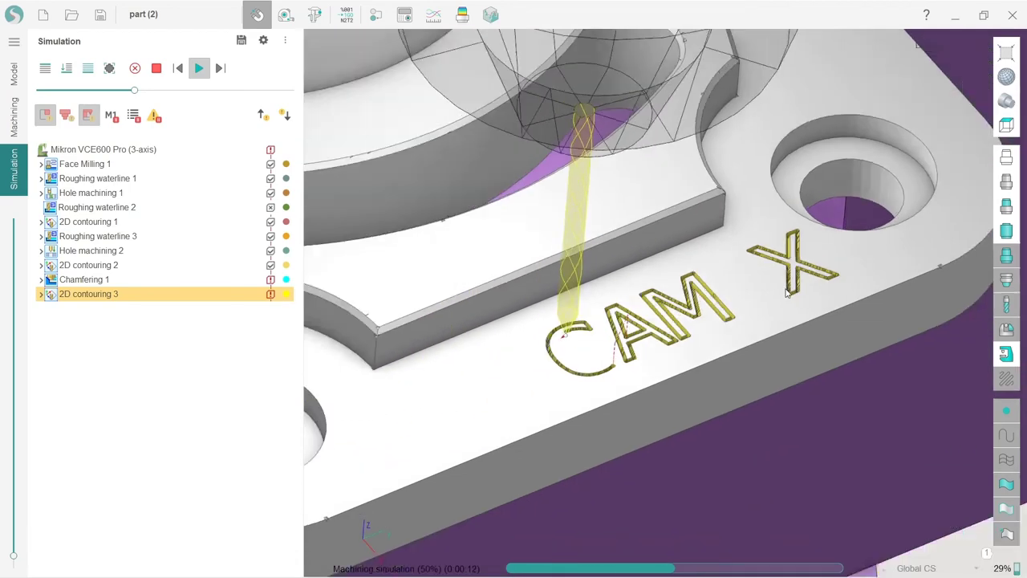
scroll(676, 312, "up", 6)
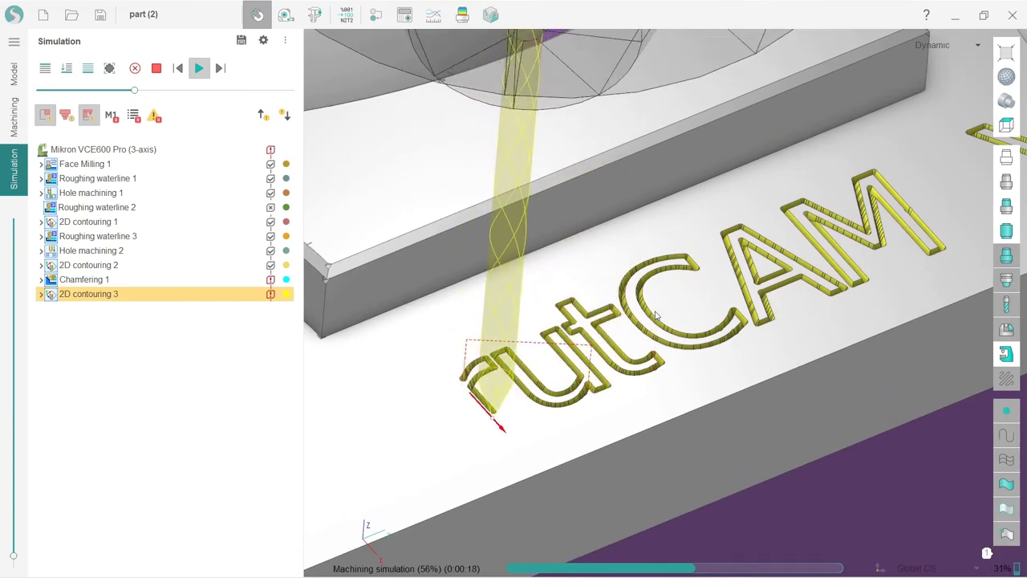
scroll(745, 350, "down", 4)
scroll(589, 357, "up", 2)
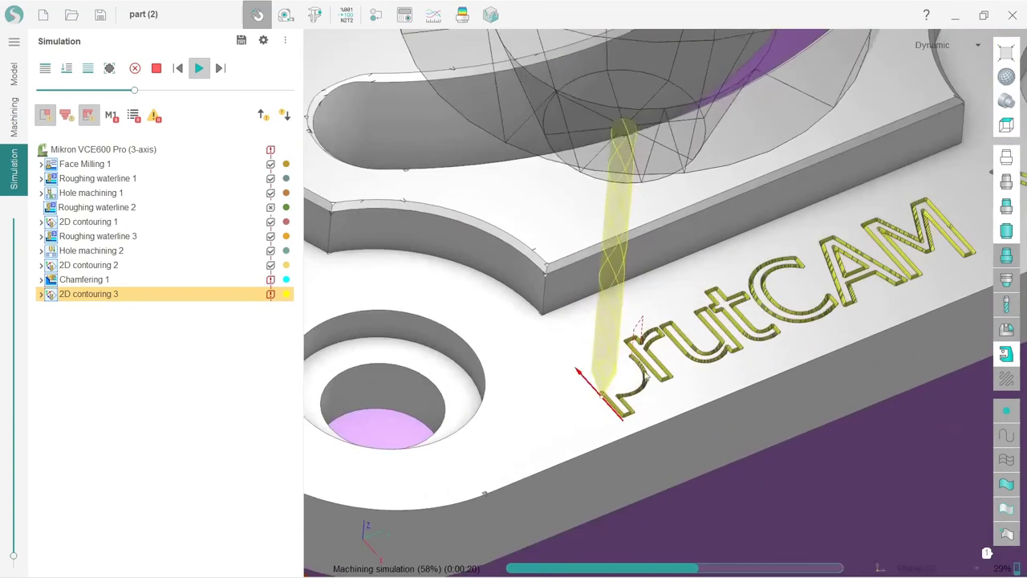
Increase the simulation speed, finish simulating 2D contouring 3 and inspect the complete "SprutCAM X" engraving.
left_click_drag(138, 91, 160, 91)
middle_click_drag(456, 404, 485, 416)
scroll(484, 418, "down", 5)
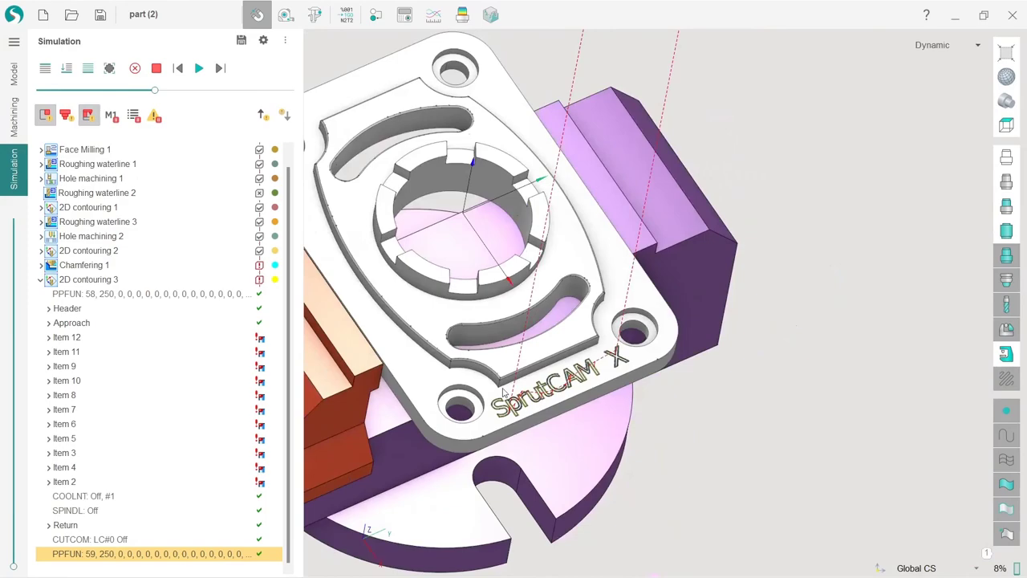
scroll(516, 337, "up", 2)
mouse_move(574, 383)
middle_mouse_down()
mouse_move(566, 377)
mouse_move(564, 390)
middle_mouse_up()
scroll(553, 402, "up", 3)
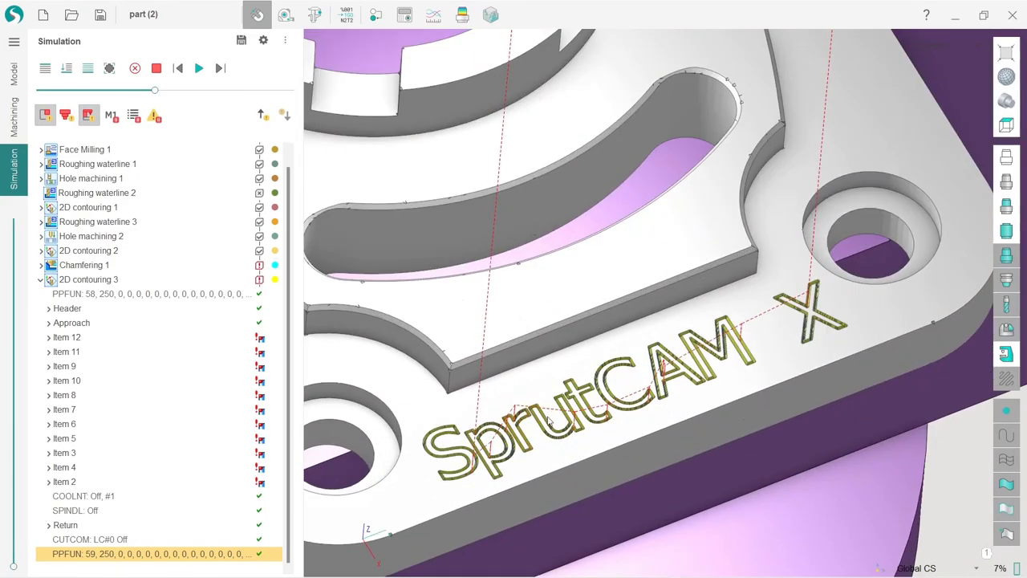
scroll(508, 449, "down", 1)
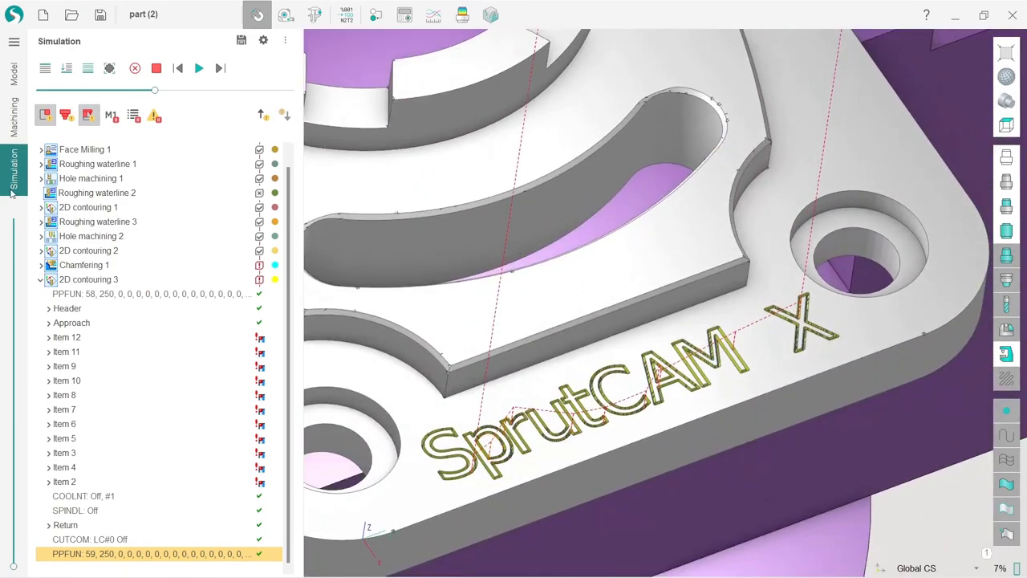
Return to machining mode and view the lettering on the part in 2D contouring 3.
left_click(14, 117)
middle_click_drag(630, 428, 628, 410)
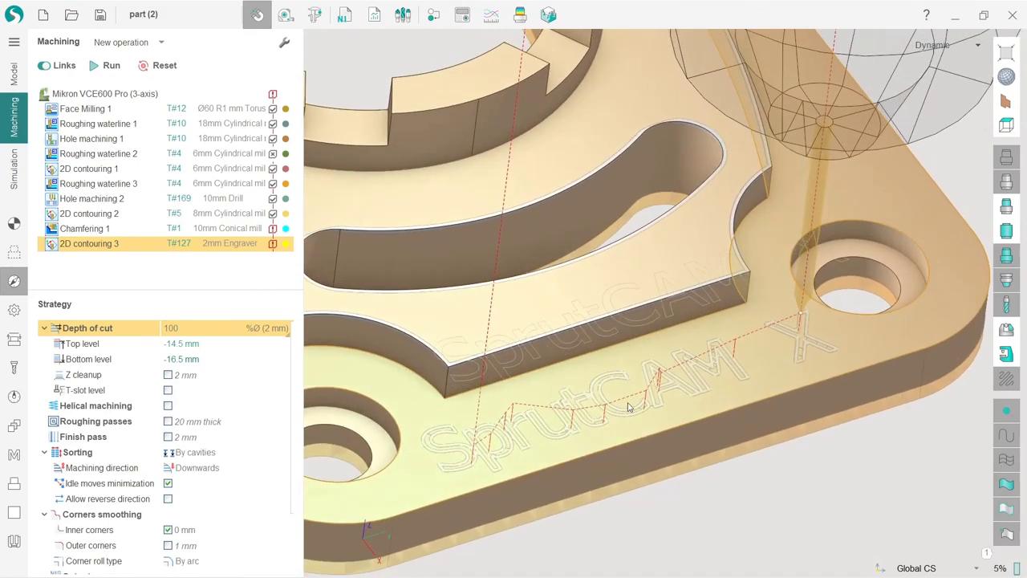